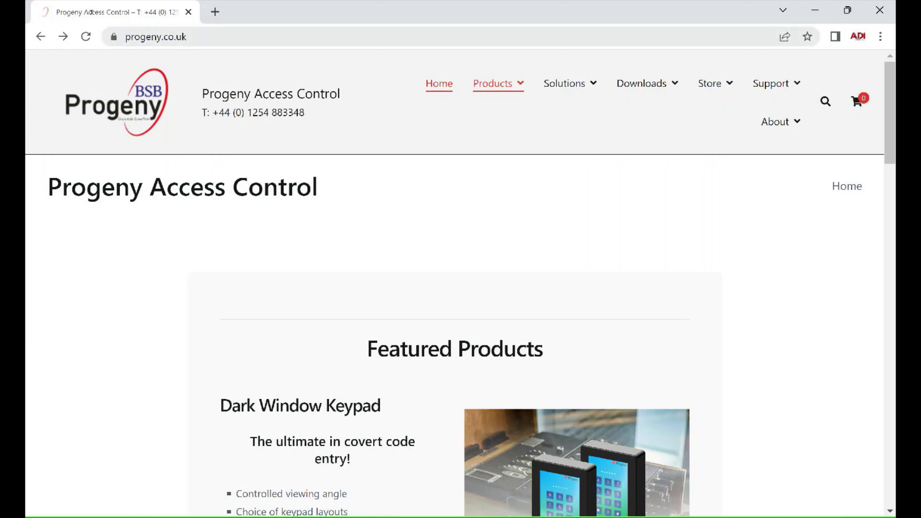
Go to the Doors Enterprise download page and highlight the V8.1 (P4 Only) SQL Server 2014 requirement.
{"action": "left_click", "coordinate": [646, 83]}
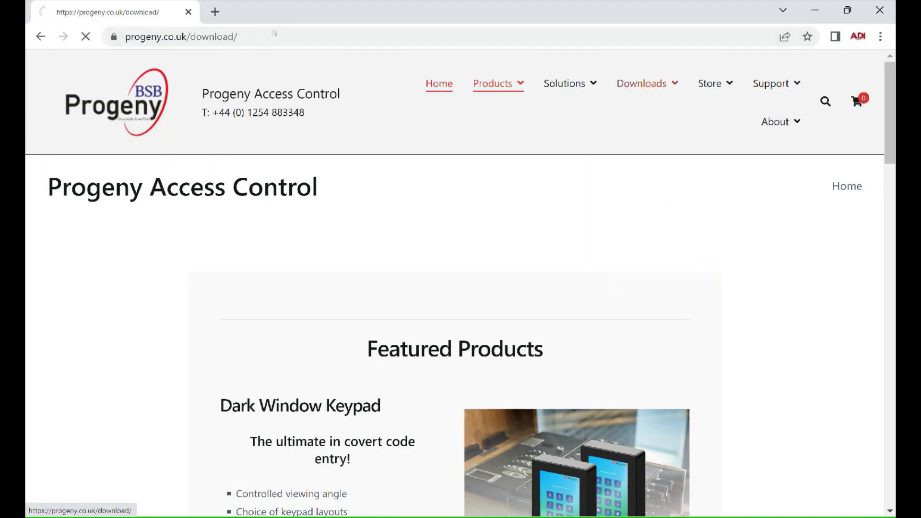
{"action": "left_click", "coordinate": [649, 149]}
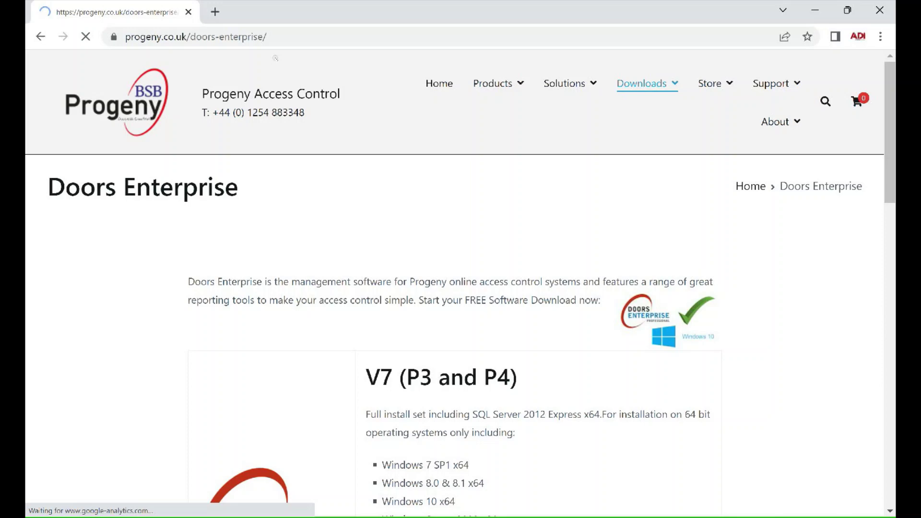
{"action": "scroll", "coordinate": [373, 75], "scroll_direction": "down", "scroll_amount": 5}
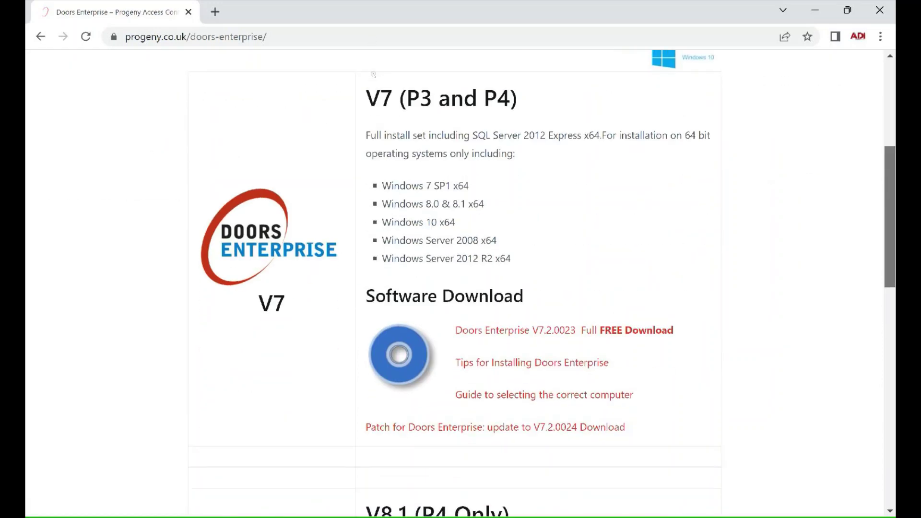
{"action": "scroll", "coordinate": [373, 74], "scroll_direction": "down", "scroll_amount": 4}
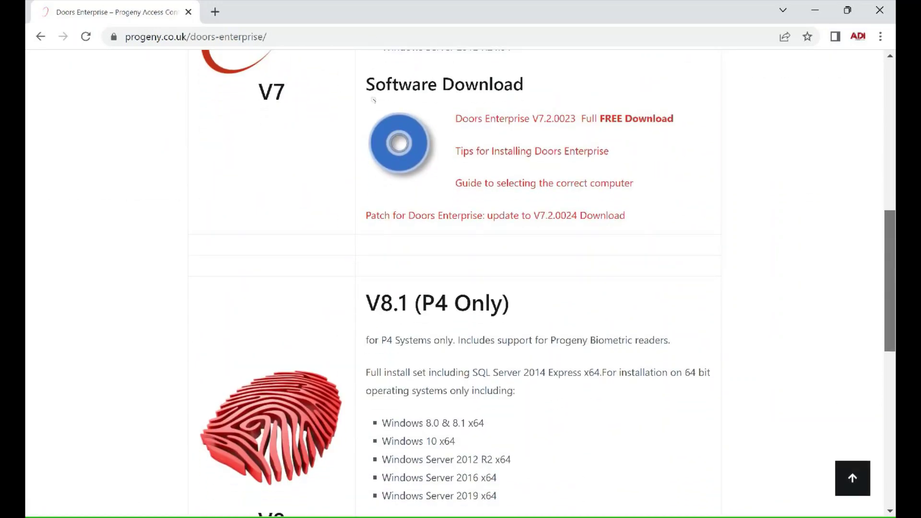
{"action": "scroll", "coordinate": [373, 100], "scroll_direction": "down", "scroll_amount": 4}
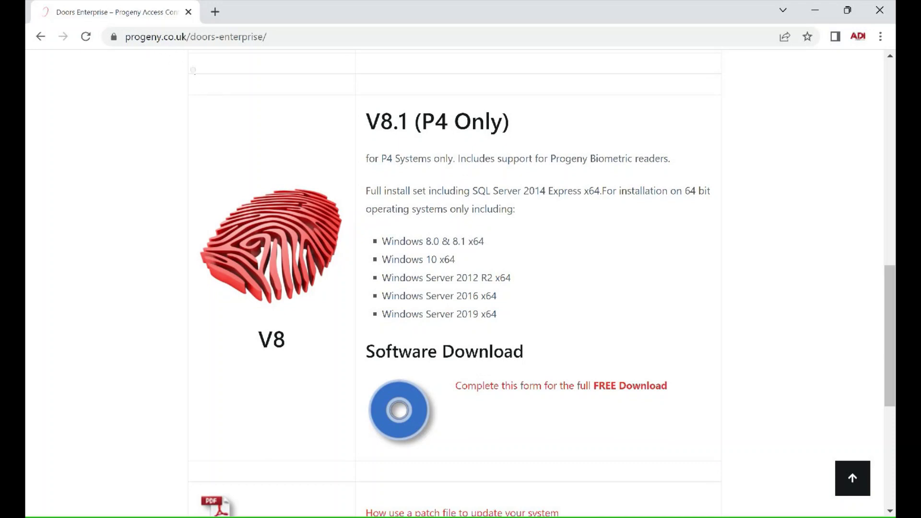
{"action": "left_click_drag", "start_coordinate": [478, 190], "coordinate": [546, 190]}
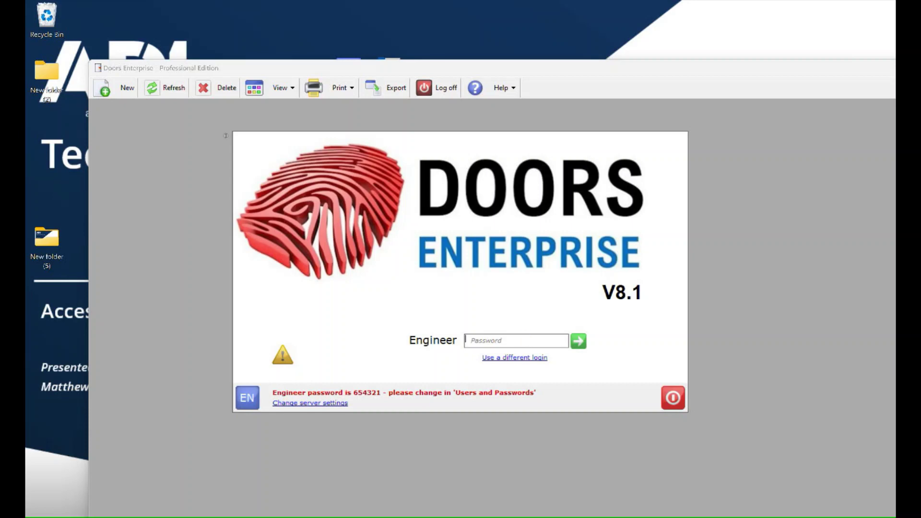
Enter the Engineer password to log in to Doors Enterprise.
{"action": "type", "text": "654321"}
{"action": "key", "text": "Return"}
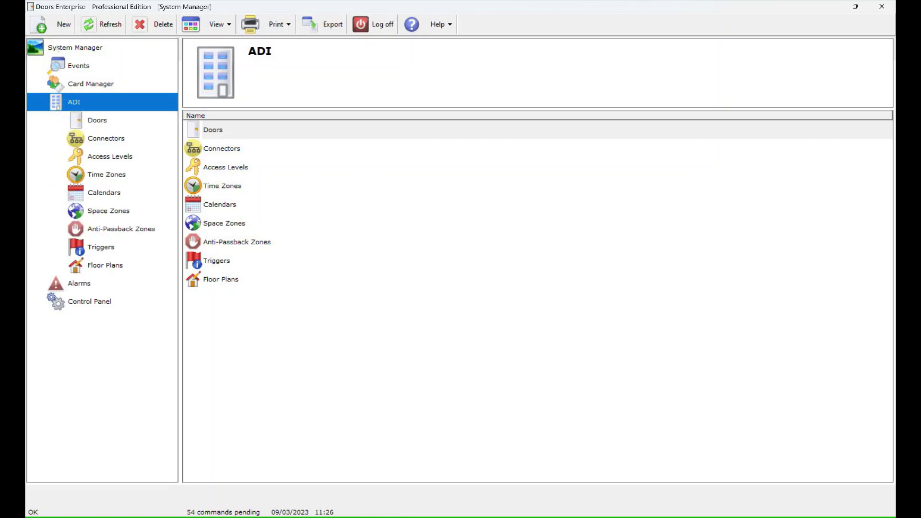
Add a connector named 'Connector' with LAN UDP connection type and save it.
{"action": "key", "text": "Down"}
{"action": "key", "text": "Down"}
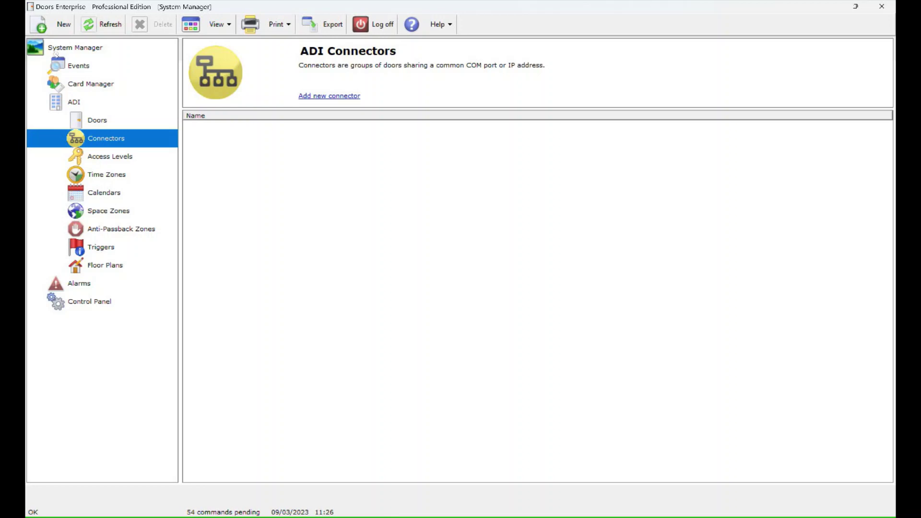
{"action": "key", "text": "ctrl+n"}
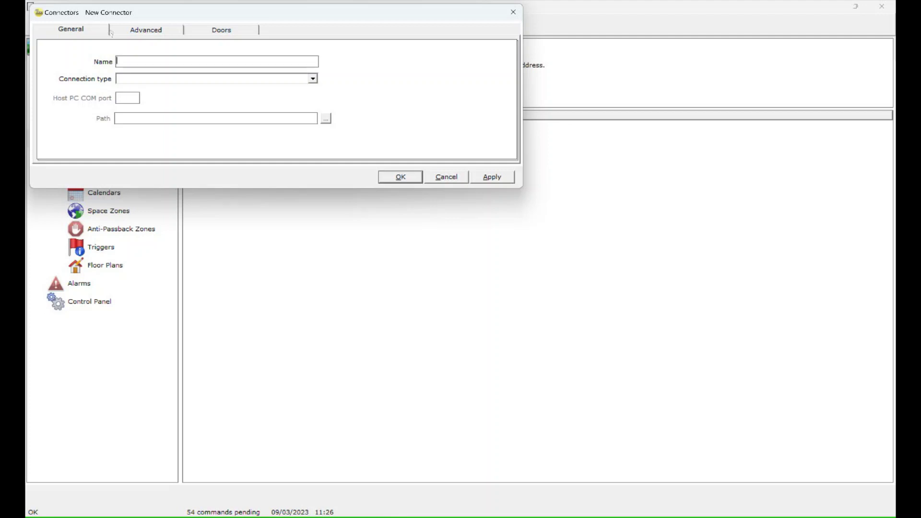
{"action": "type", "text": "Connector"}
{"action": "key", "text": "Tab"}
{"action": "key", "text": "alt+Down"}
{"action": "key", "text": "Down"}
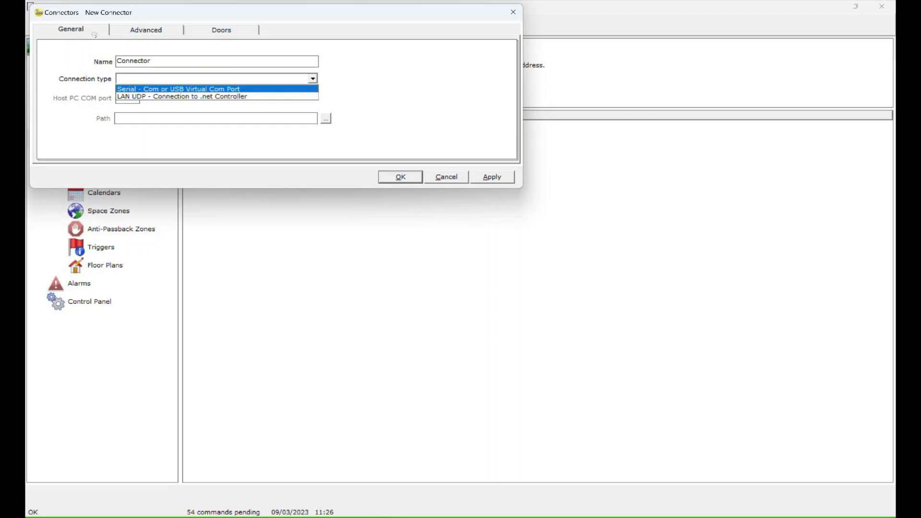
{"action": "key", "text": "Down"}
{"action": "left_click", "coordinate": [197, 96]}
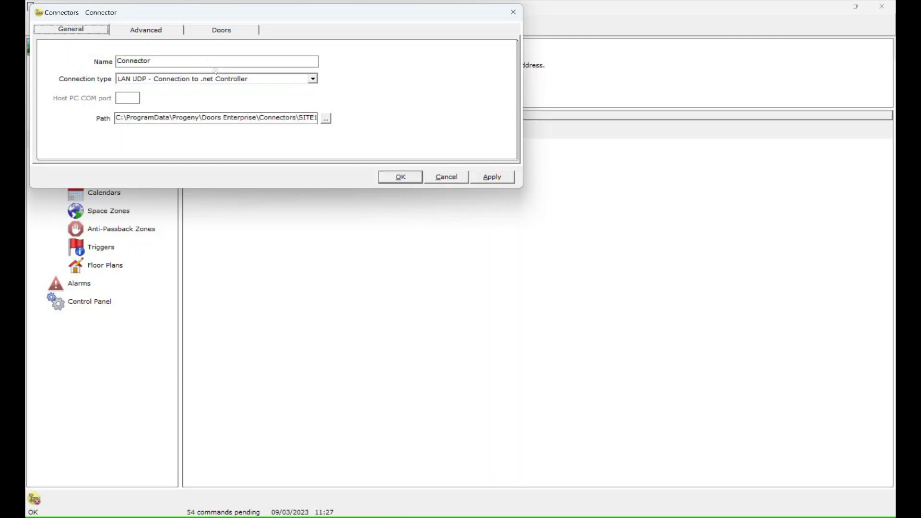
{"action": "left_click", "coordinate": [408, 176]}
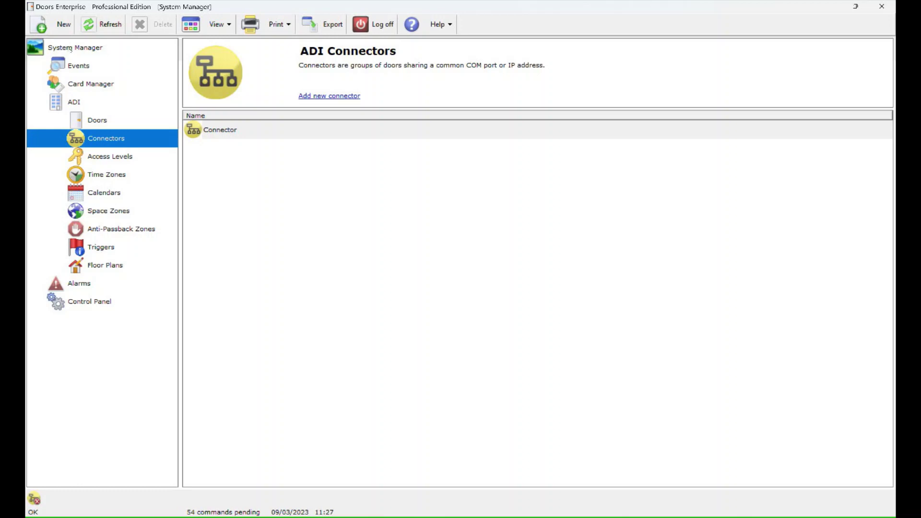
Show the ADI Doors list and start adding a new door.
{"action": "left_click", "coordinate": [130, 118]}
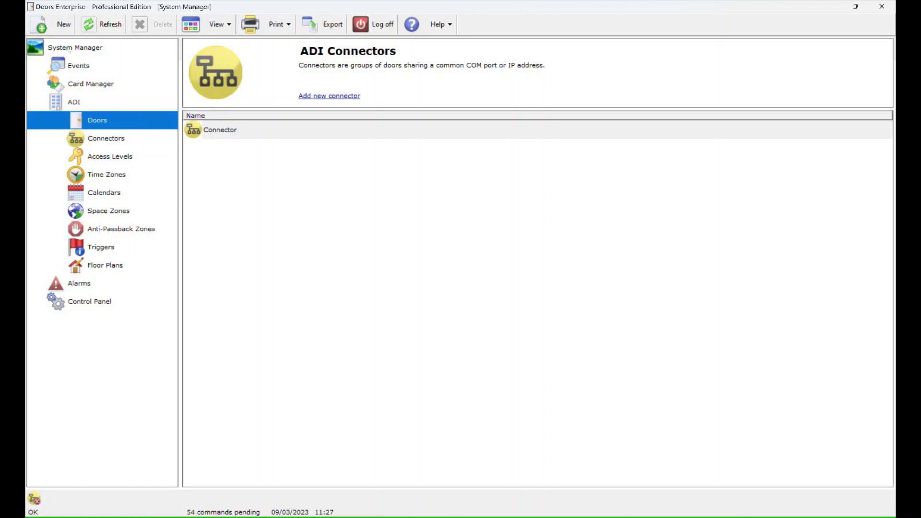
{"action": "left_click", "coordinate": [143, 133]}
{"action": "left_click", "coordinate": [128, 119]}
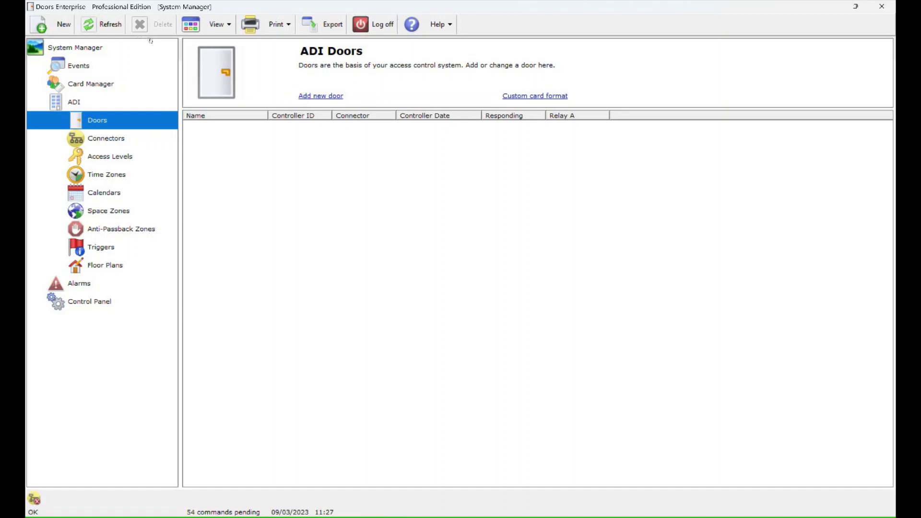
{"action": "left_click", "coordinate": [337, 97]}
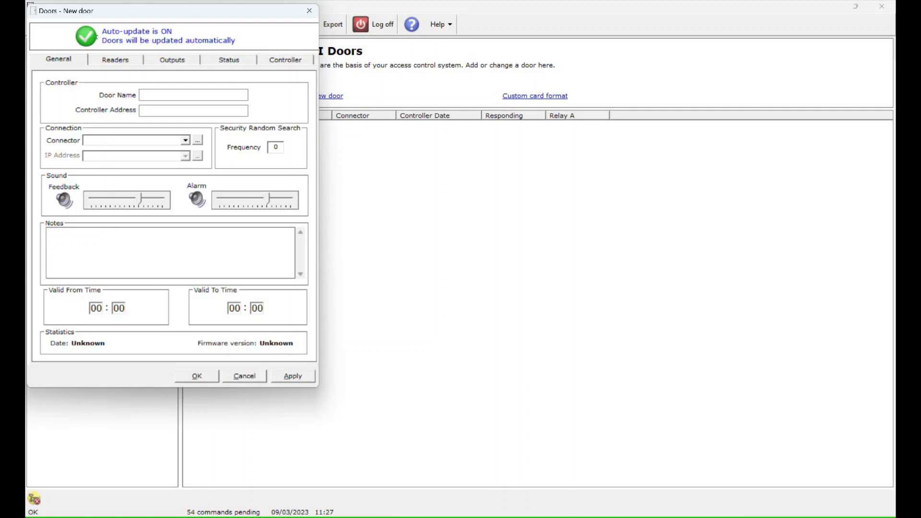
Enter door name 'Dooe 1' and controller address 49935.
{"action": "left_click", "coordinate": [202, 93]}
{"action": "type", "text": "D"}
{"action": "type", "text": "ooe"}
{"action": "type", "text": " 1"}
{"action": "key", "text": "Tab"}
{"action": "type", "text": "49935"}
Assign the existing 'Connector' connector to the door, discarding an extra connector form.
{"action": "left_click", "coordinate": [197, 140]}
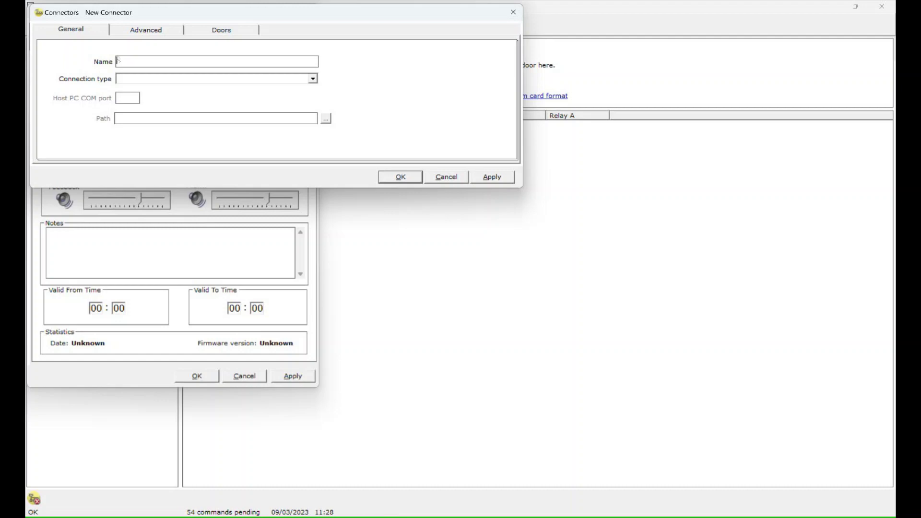
{"action": "left_click", "coordinate": [446, 177]}
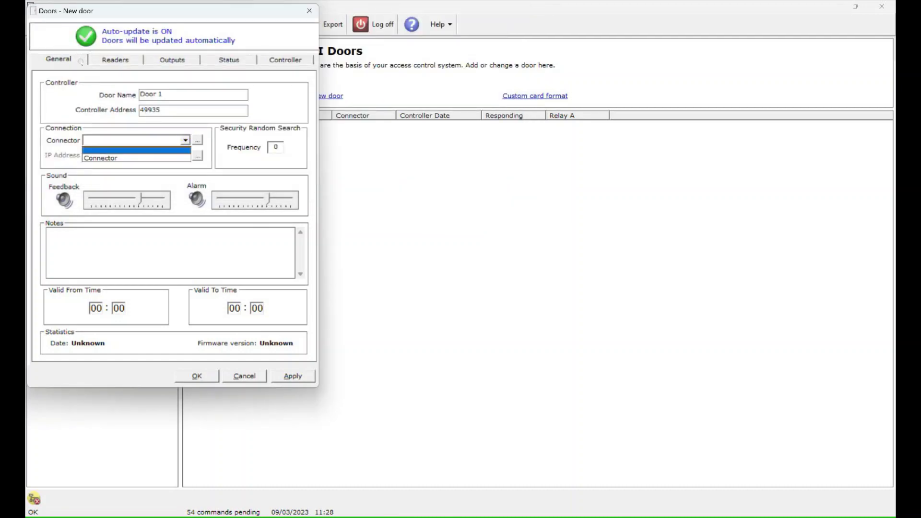
{"action": "key", "text": "Down"}
{"action": "key", "text": "Return"}
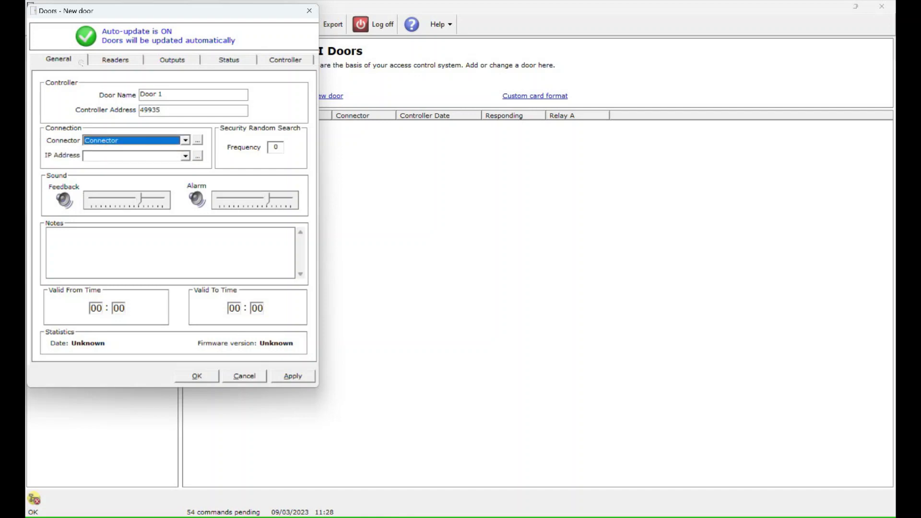
Add IP address 192.168.1.152 for the door.
{"action": "key", "text": "Tab"}
{"action": "key", "text": "Tab"}
{"action": "key", "text": "Tab"}
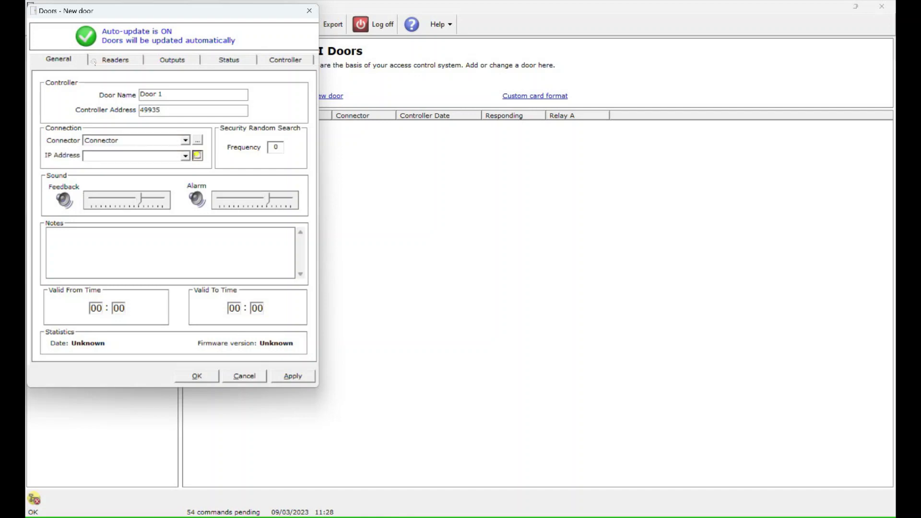
{"action": "key", "text": "Return"}
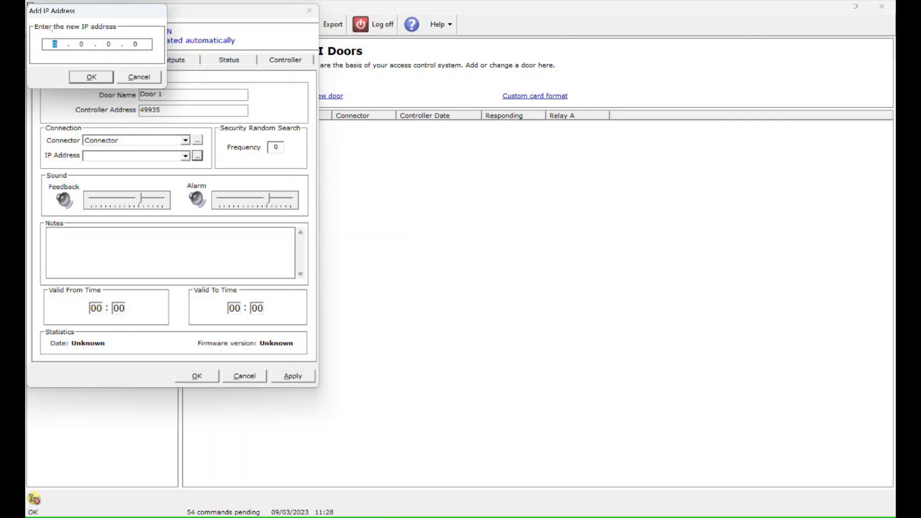
{"action": "type", "text": "19"}
{"action": "type", "text": "1681"}
{"action": "key", "text": "period"}
{"action": "type", "text": "152"}
{"action": "key", "text": "Return"}
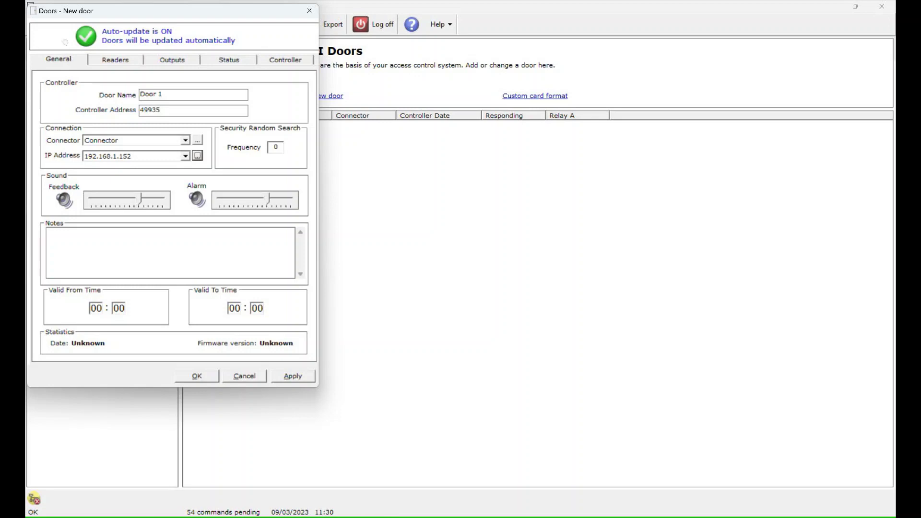
Set reader A to Crystal Reader and reader B to 26 Bit 8+14.
{"action": "left_click", "coordinate": [119, 60]}
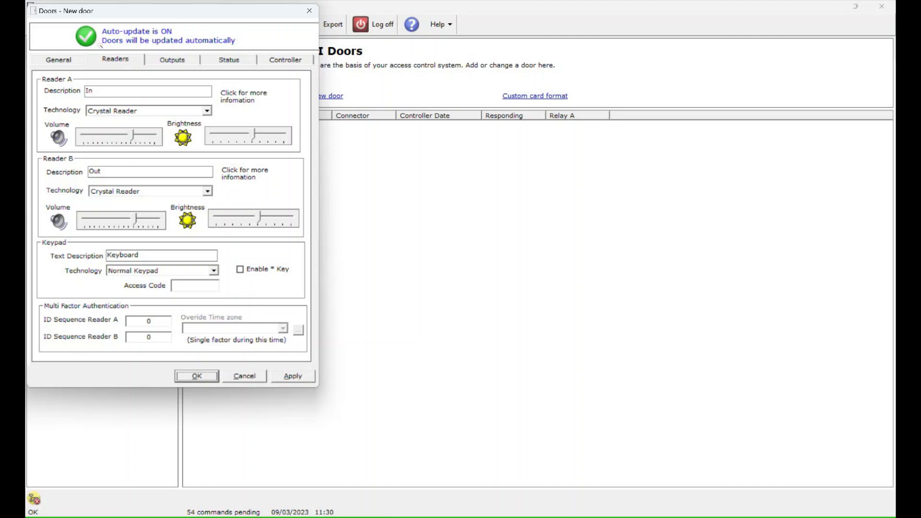
{"action": "key", "text": "alt+Down"}
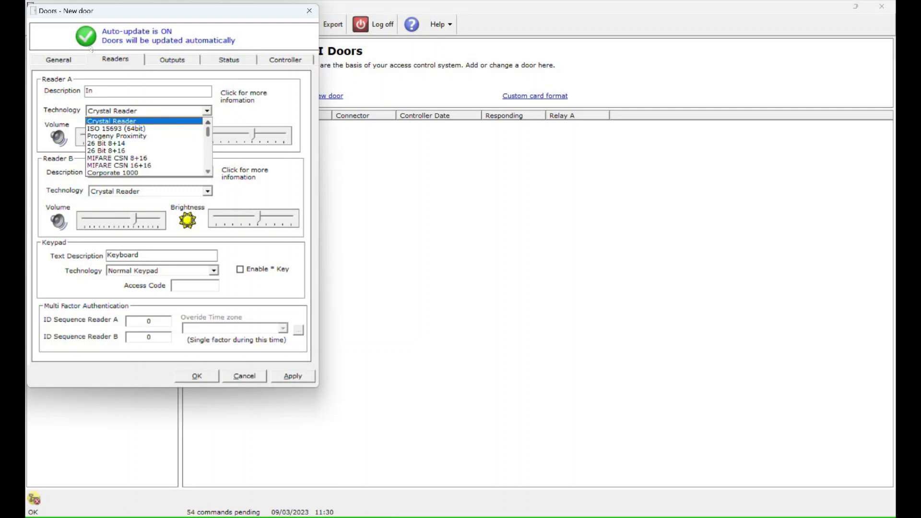
{"action": "key", "text": "Return"}
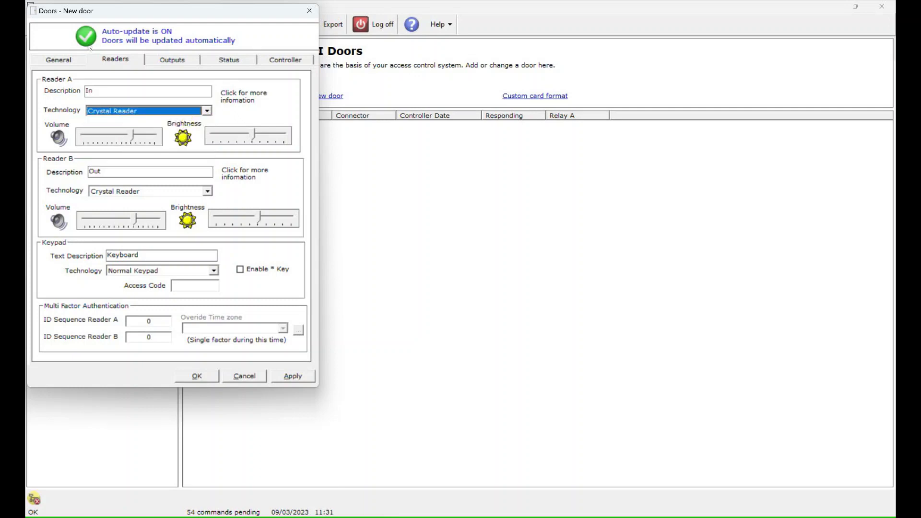
{"action": "key", "text": "Tab"}
{"action": "key", "text": "Tab"}
{"action": "key", "text": "Tab"}
{"action": "key", "text": "alt+Down"}
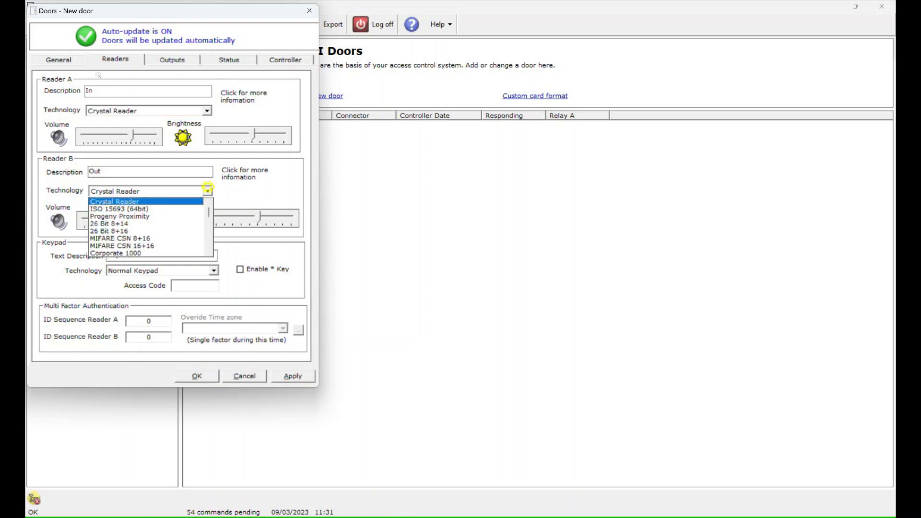
{"action": "key", "text": "Down"}
{"action": "key", "text": "Down"}
{"action": "key", "text": "Down"}
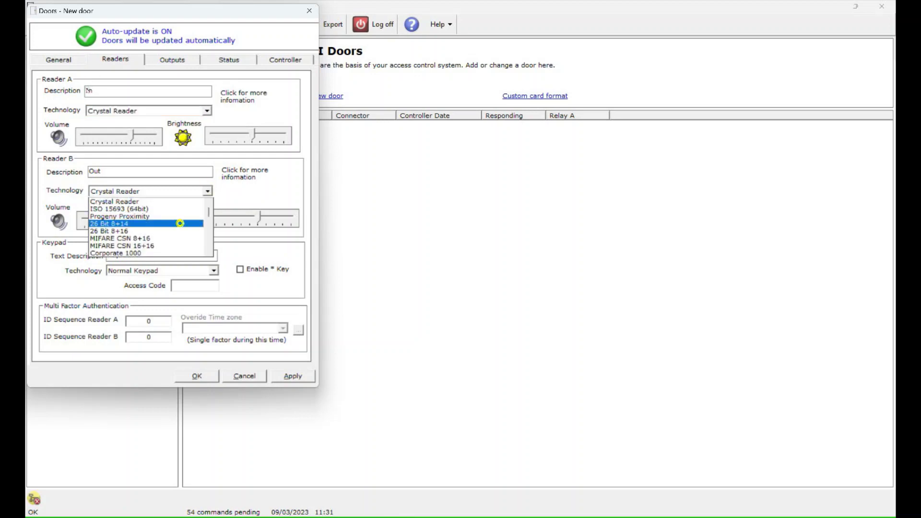
{"action": "key", "text": "Return"}
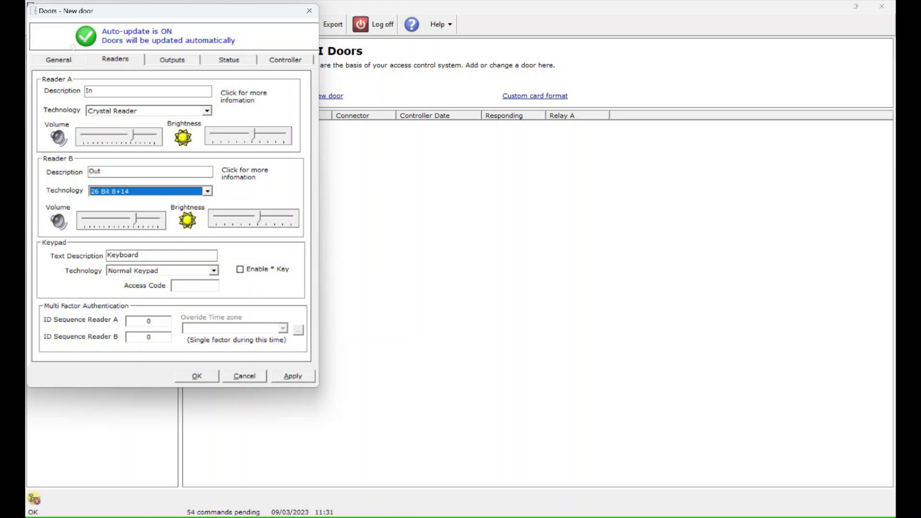
Set reader A's volume to about 3 and brightness to about 2.
{"action": "key", "text": "shift+Tab"}
{"action": "key", "text": "shift+Tab"}
{"action": "key", "text": "shift+Tab"}
{"action": "key", "text": "End"}
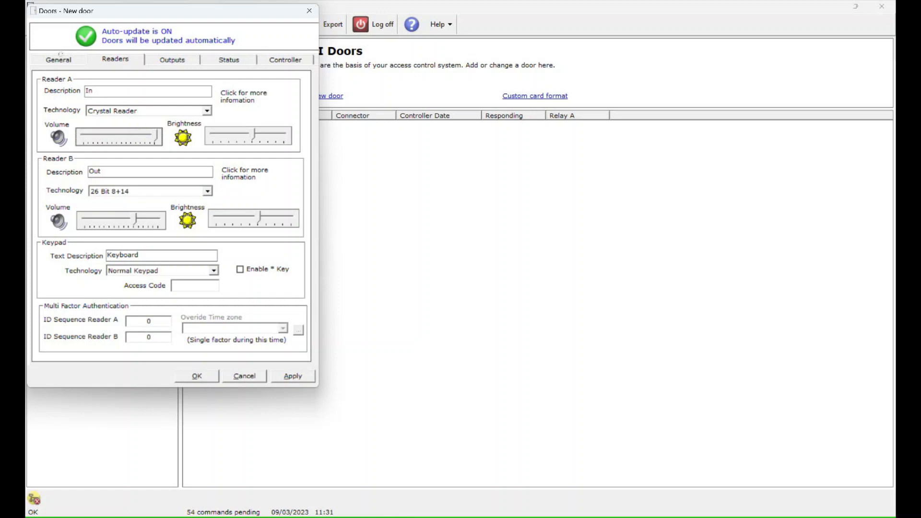
{"action": "key", "text": "Left"}
{"action": "key", "text": "Left"}
{"action": "key", "text": "Left"}
{"action": "key", "text": "Left"}
{"action": "key", "text": "Left"}
{"action": "key", "text": "Left"}
{"action": "key", "text": "Left"}
{"action": "key", "text": "Tab"}
{"action": "key", "text": "Home"}
{"action": "key", "text": "Right"}
{"action": "key", "text": "Right"}
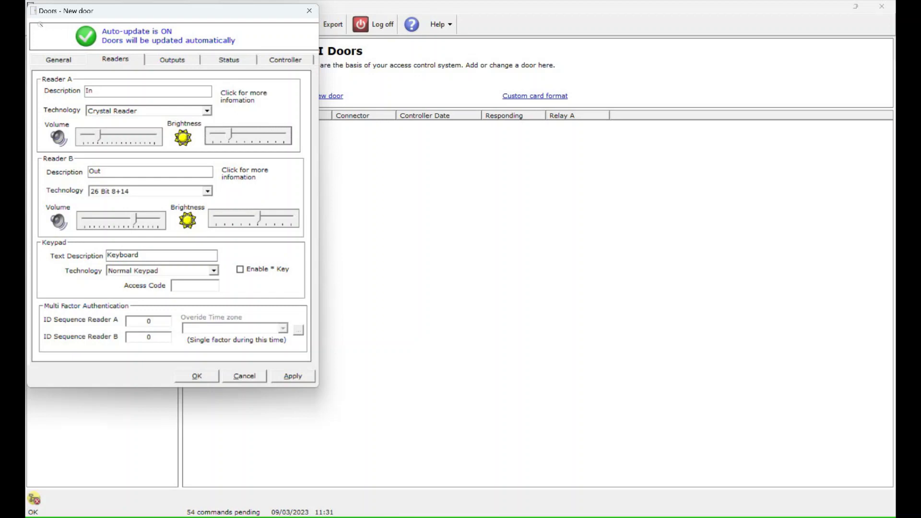
{"action": "left_click", "coordinate": [58, 59]}
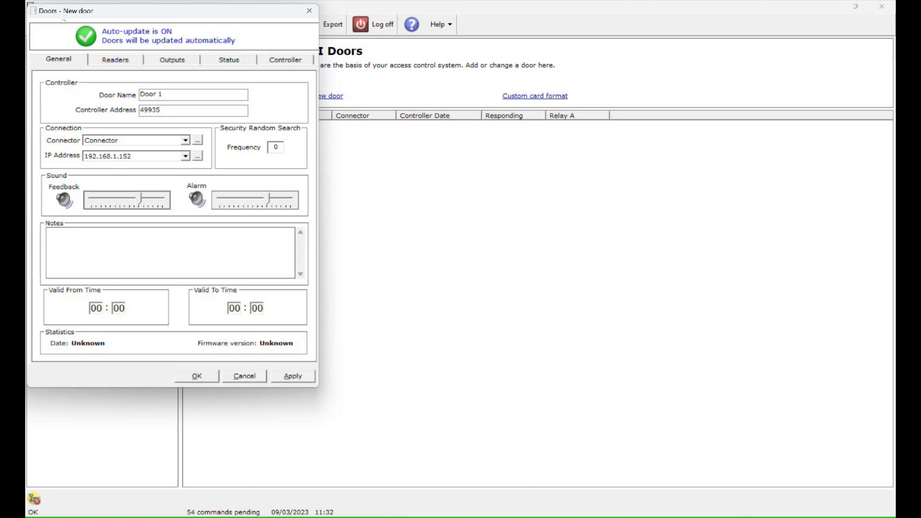
{"action": "left_click", "coordinate": [117, 62]}
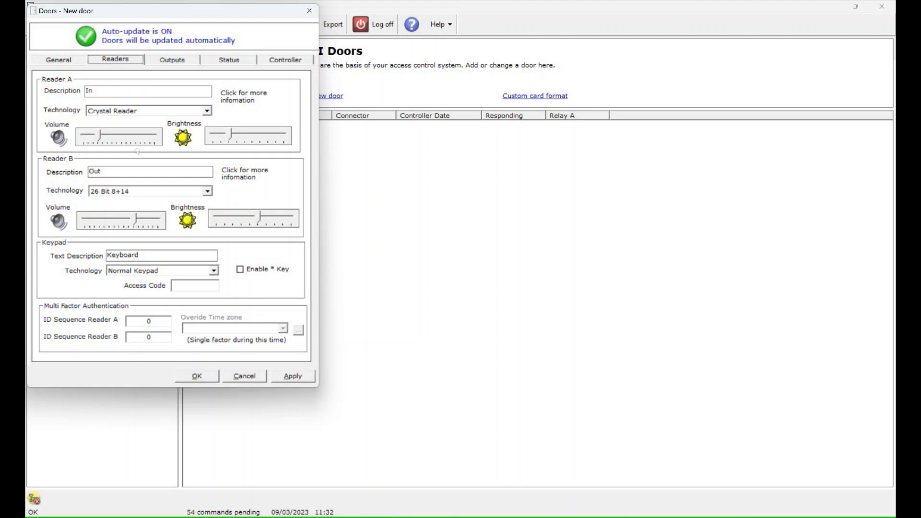
Apply and save Door 1, check the controller responds, then close the connector status window.
{"action": "key", "text": "alt+a"}
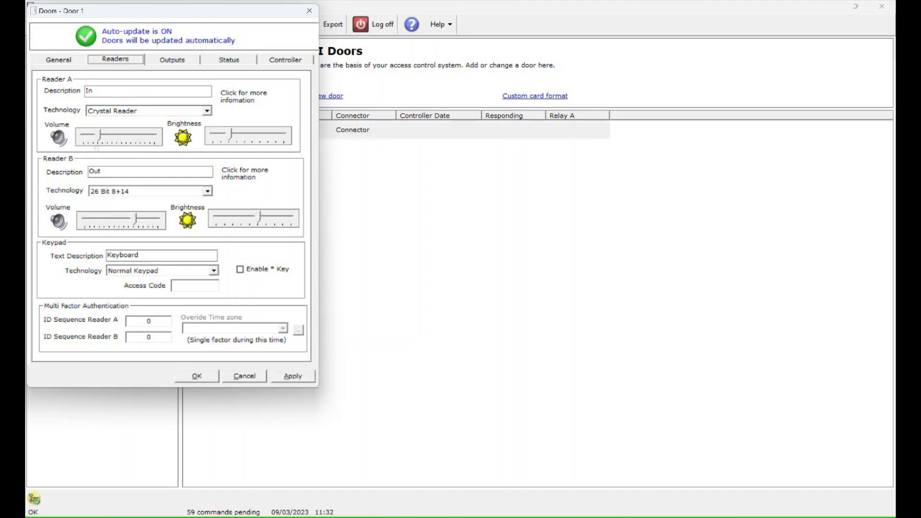
{"action": "key", "text": "Return"}
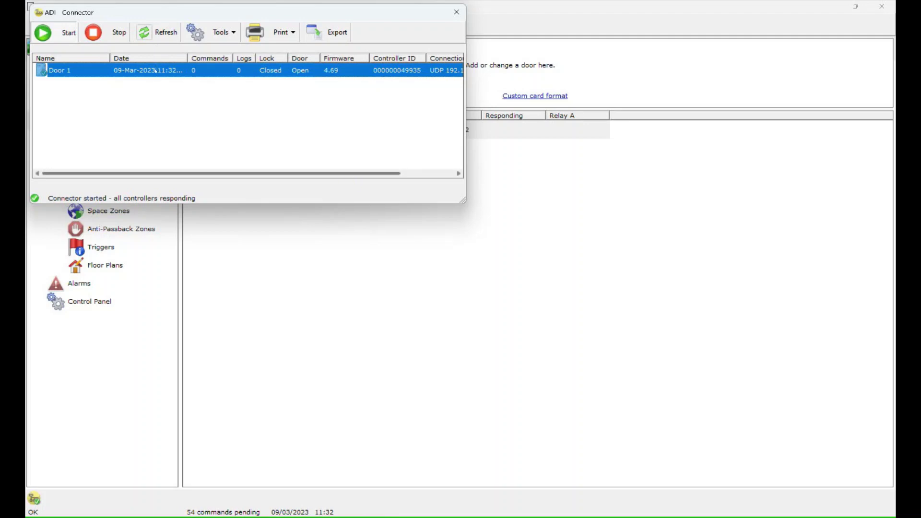
{"action": "left_click_drag", "start_coordinate": [350, 171], "coordinate": [404, 172]}
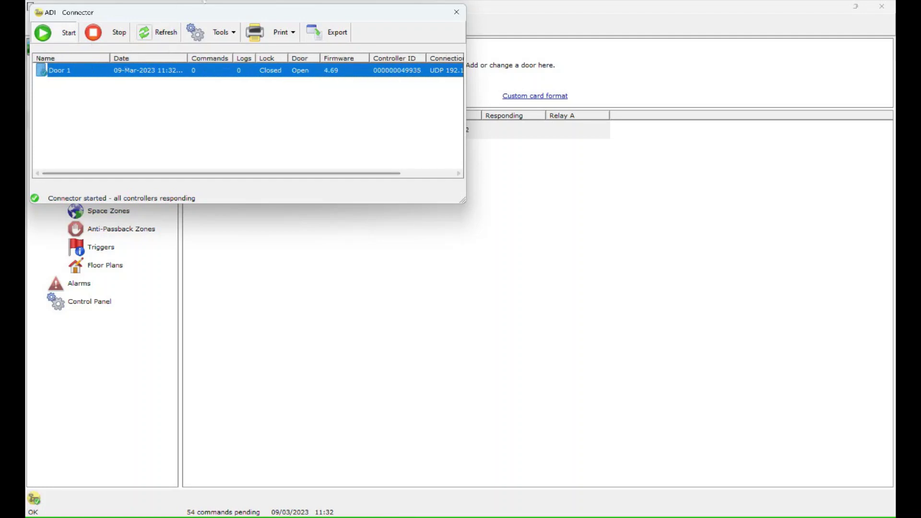
{"action": "left_click", "coordinate": [457, 12]}
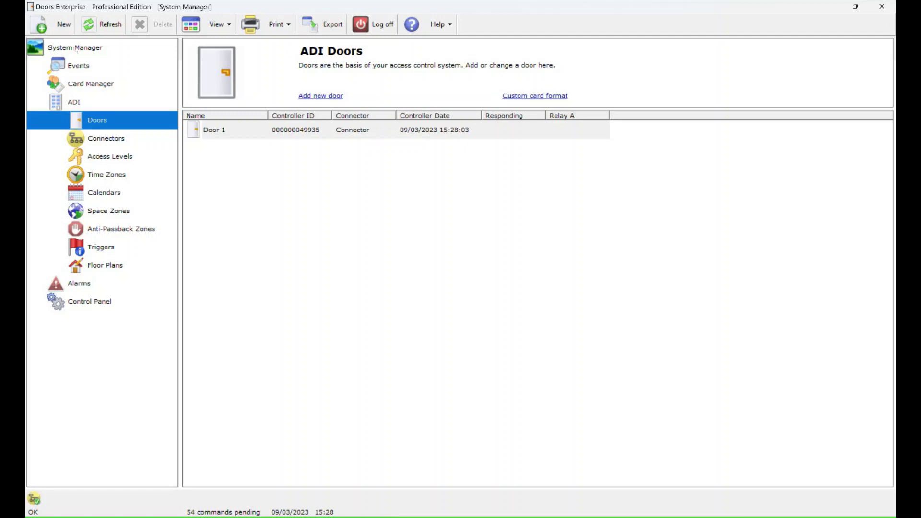
Create and save a calendar named 'Callendar' with 2 January marked.
{"action": "left_click", "coordinate": [118, 192]}
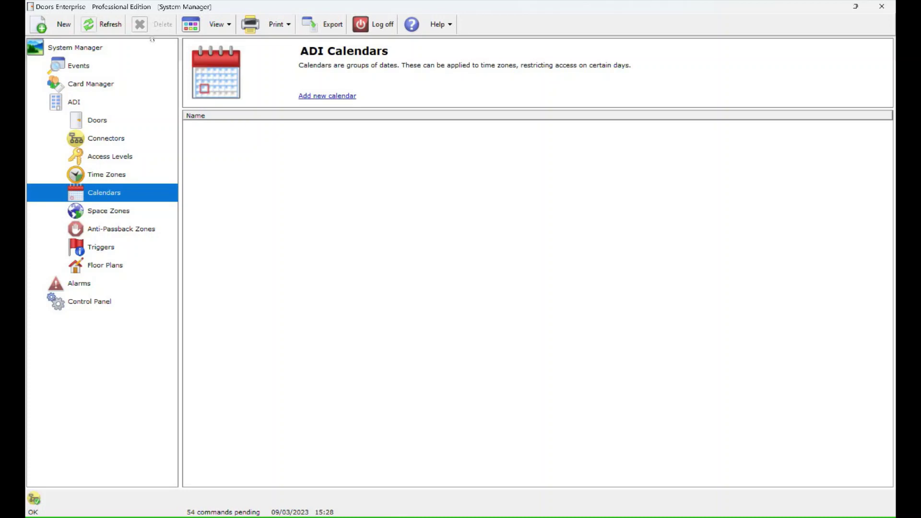
{"action": "left_click", "coordinate": [341, 96]}
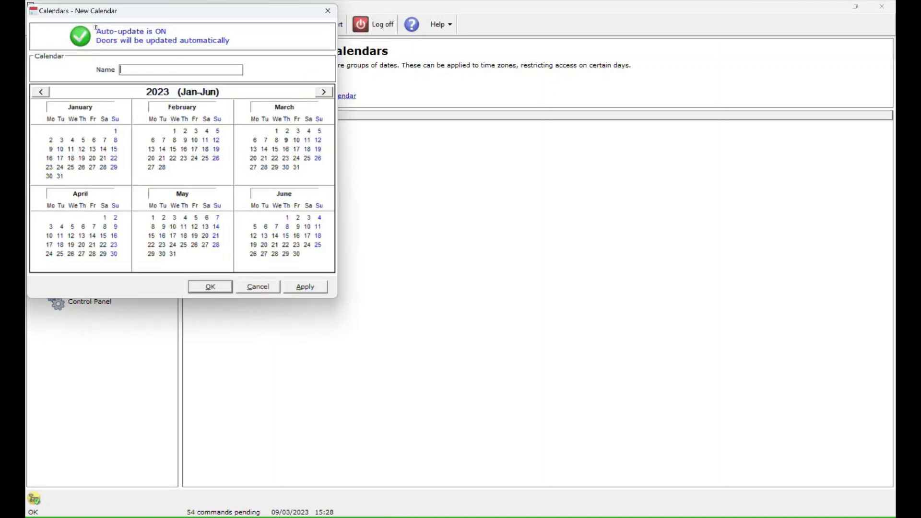
{"action": "type", "text": "Callendar"}
{"action": "left_click", "coordinate": [205, 149]}
{"action": "left_click", "coordinate": [205, 149]}
{"action": "left_click", "coordinate": [49, 139]}
{"action": "key", "text": "alt+a"}
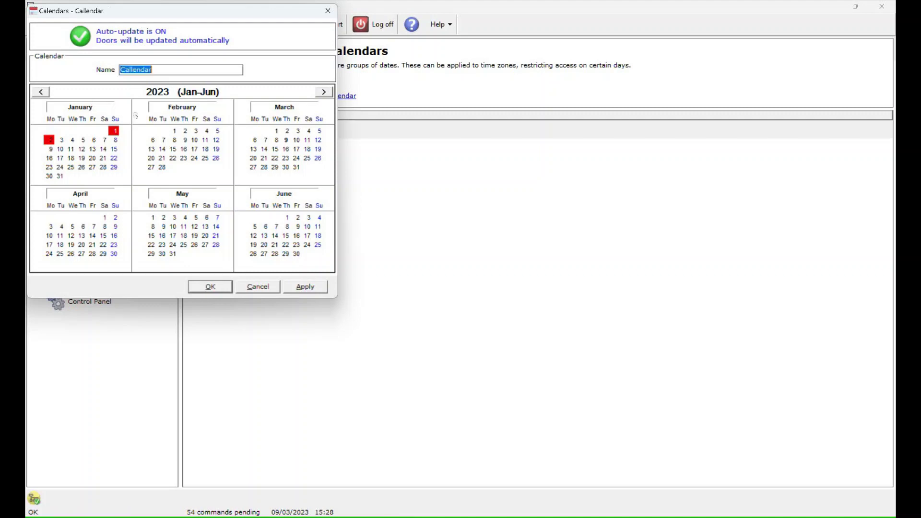
{"action": "key", "text": "Return"}
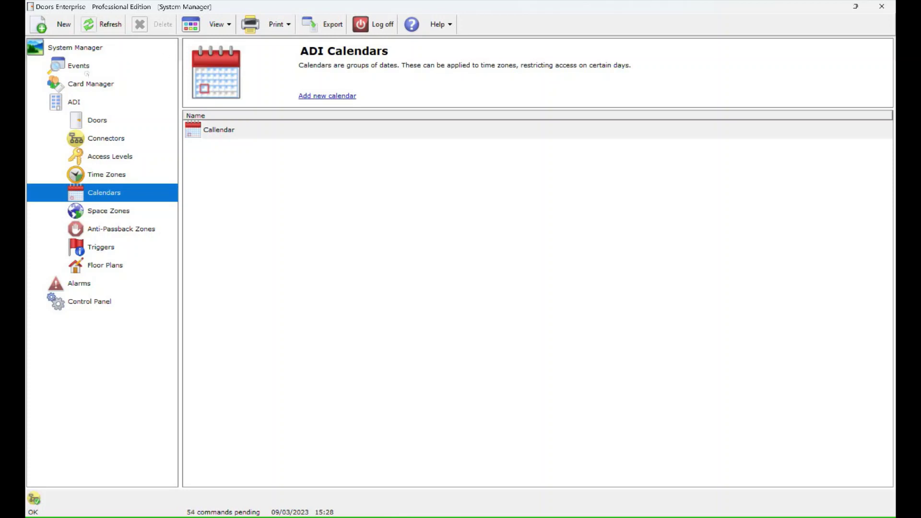
{"action": "key", "text": "Up"}
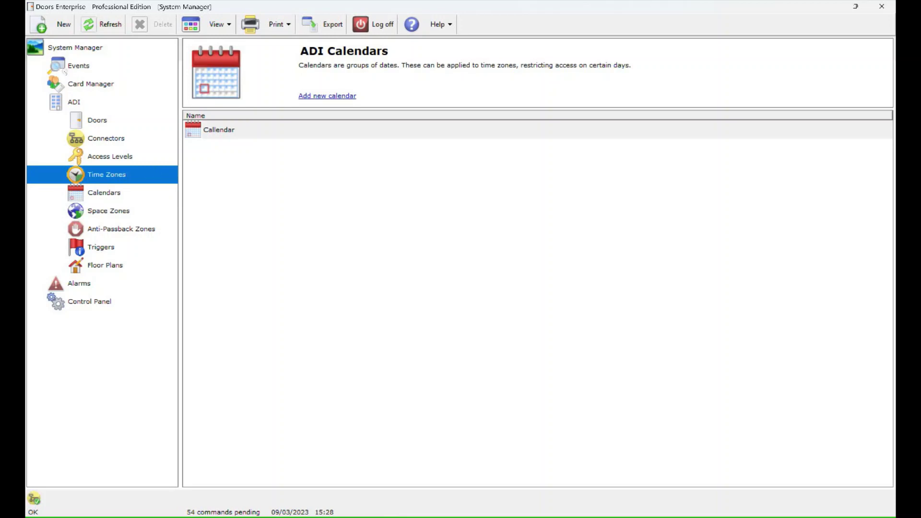
Start a new time zone named 'Day time' with Callendar attached.
{"action": "right_click", "coordinate": [119, 176]}
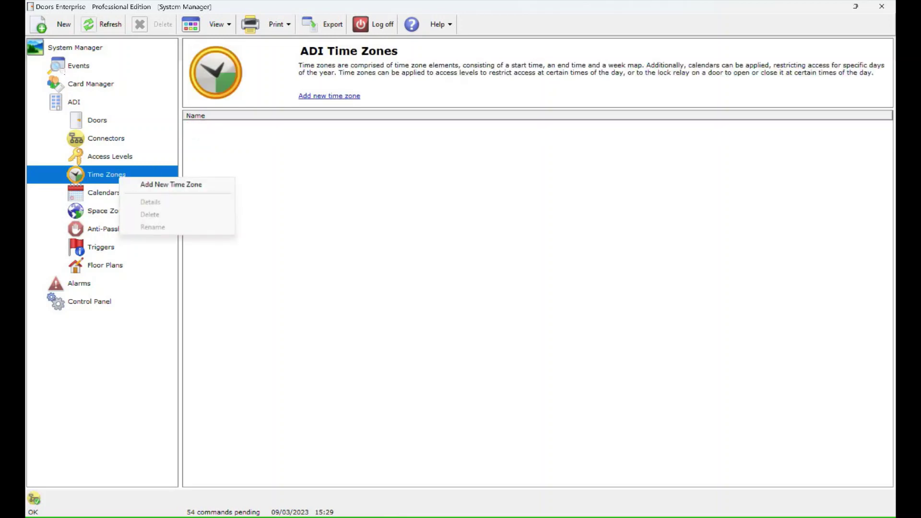
{"action": "left_click", "coordinate": [272, 162]}
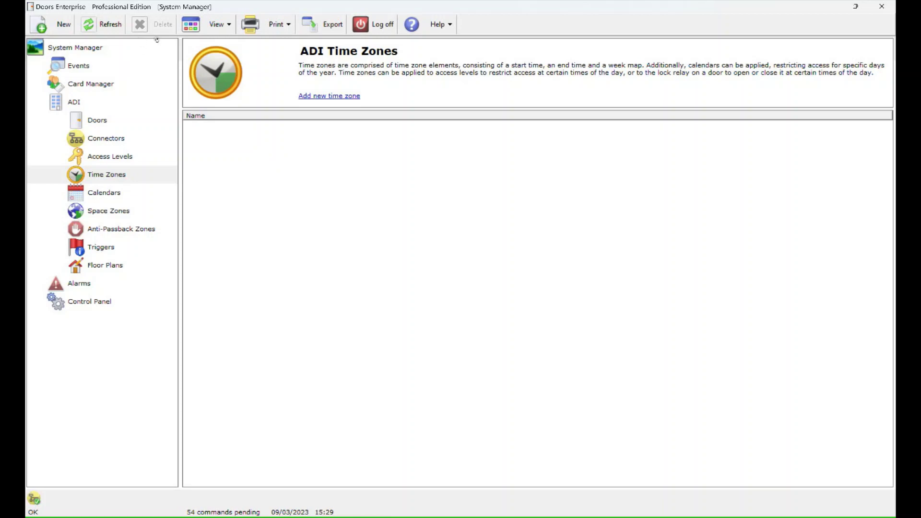
{"action": "key", "text": "ctrl+n"}
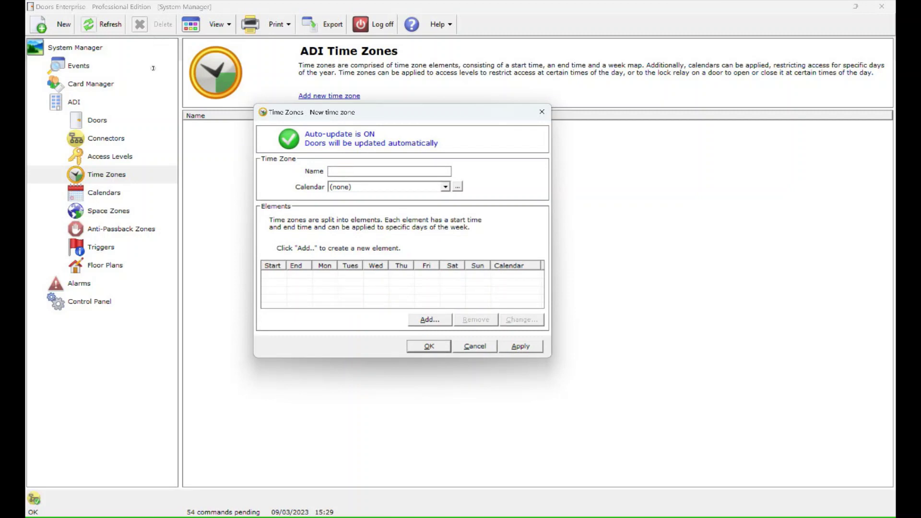
{"action": "type", "text": "Day time"}
{"action": "left_click", "coordinate": [413, 187]}
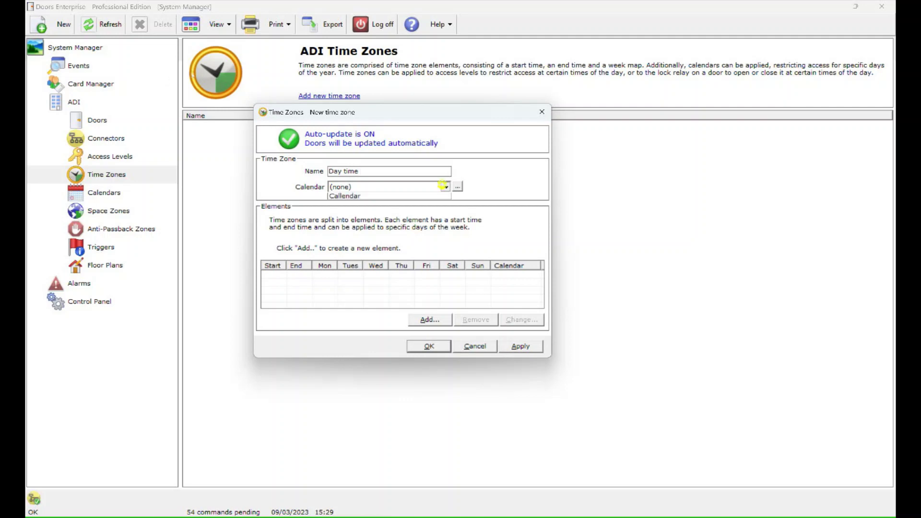
{"action": "left_click", "coordinate": [413, 202]}
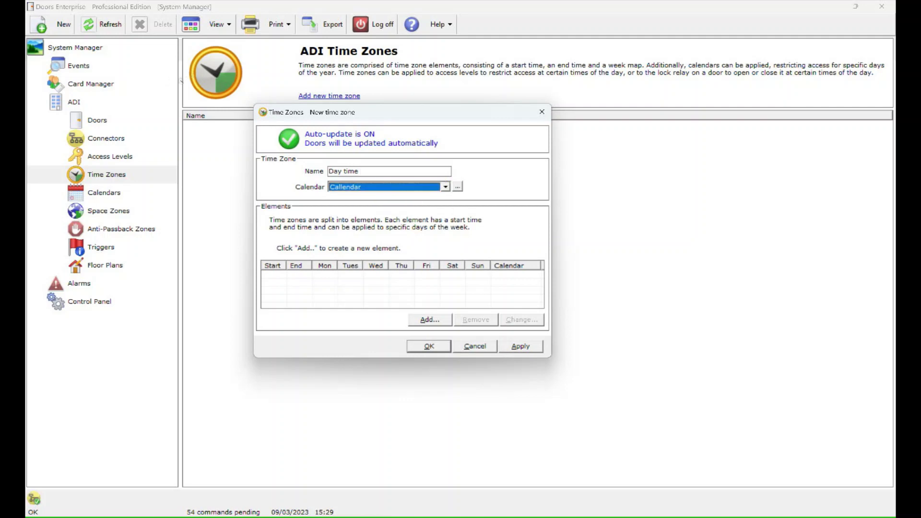
Add a 09:00–17:00 Monday–Saturday time element excluding Callendar days.
{"action": "key", "text": "alt+a"}
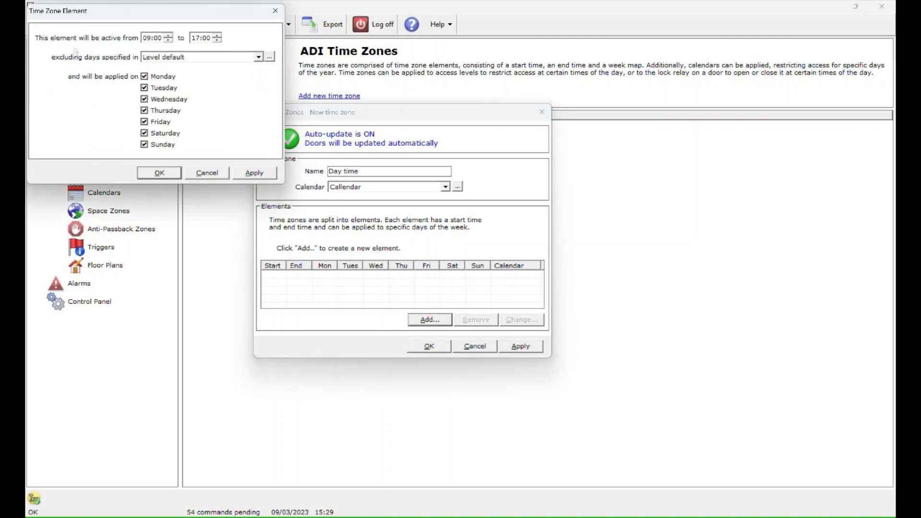
{"action": "key", "text": "Tab"}
{"action": "key", "text": "space"}
{"action": "key", "text": "Tab"}
{"action": "key", "text": "space"}
{"action": "key", "text": "shift+Tab"}
{"action": "key", "text": "space"}
{"action": "key", "text": "shift+Tab"}
{"action": "key", "text": "shift+Tab"}
{"action": "key", "text": "shift+Tab"}
{"action": "key", "text": "shift+Tab"}
{"action": "key", "text": "shift+Tab"}
{"action": "key", "text": "shift+Tab"}
{"action": "key", "text": "shift+Tab"}
{"action": "key", "text": "shift+Tab"}
{"action": "key", "text": "Tab"}
{"action": "key", "text": "alt+Down"}
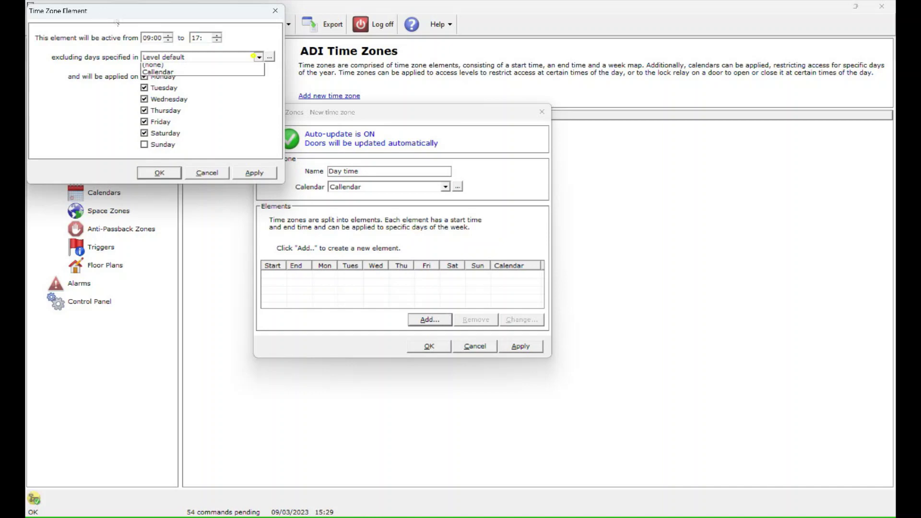
{"action": "key", "text": "Down"}
{"action": "key", "text": "Down"}
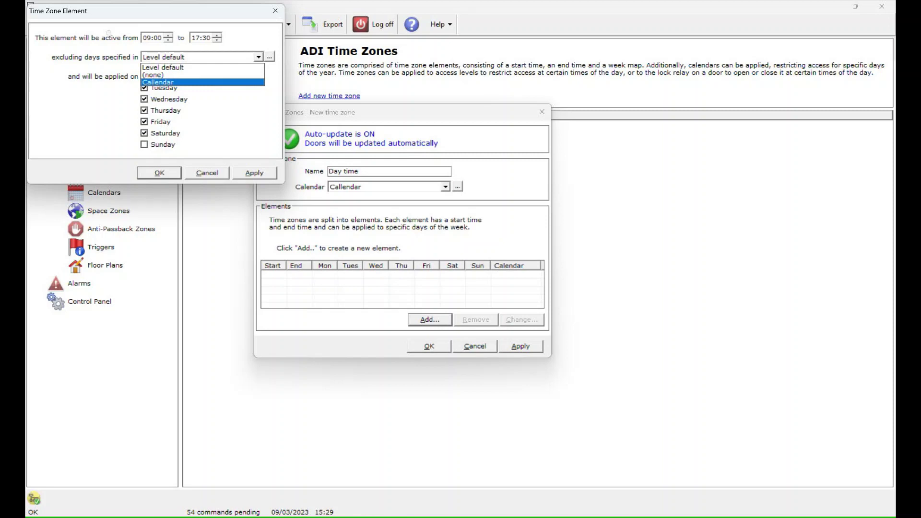
{"action": "left_click", "coordinate": [232, 82]}
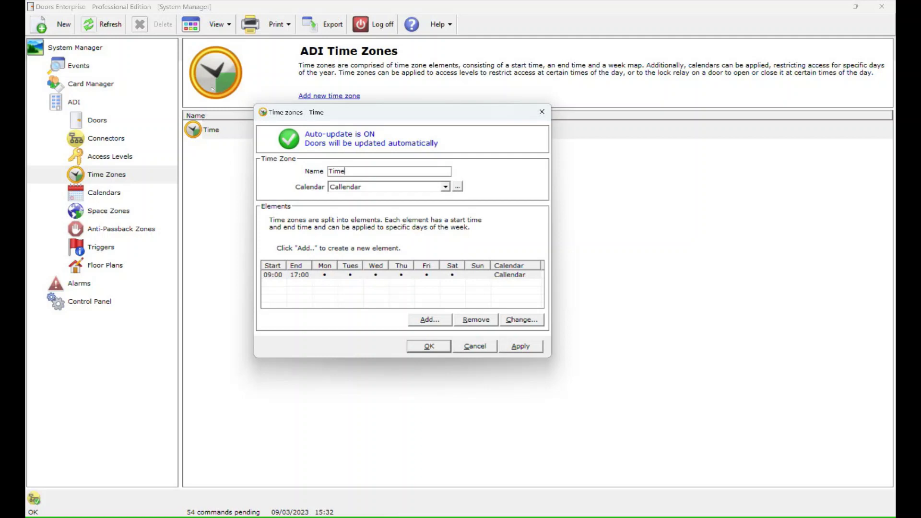
Switch to the Access Levels page showing the default All Doors level.
{"action": "left_click", "coordinate": [109, 157]}
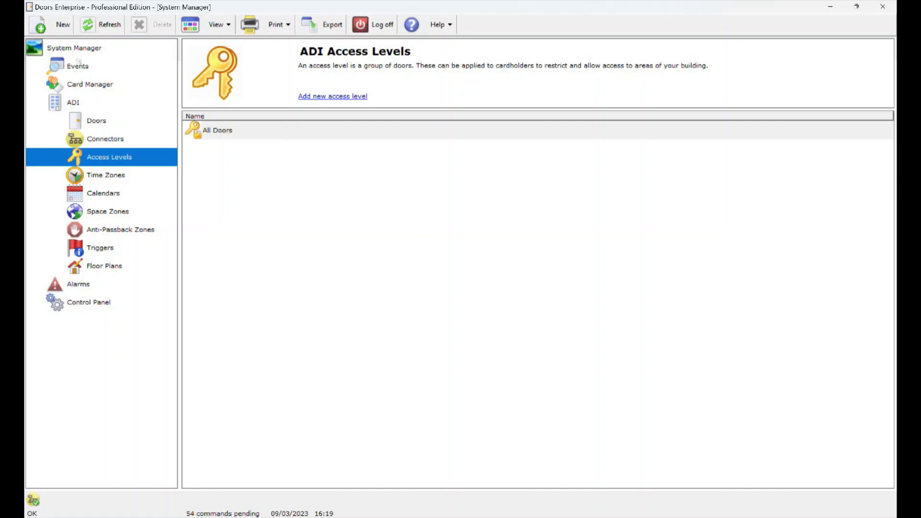
Create access level 'Staff' allowing Door 1 during the Time time zone and save it.
{"action": "right_click", "coordinate": [160, 152]}
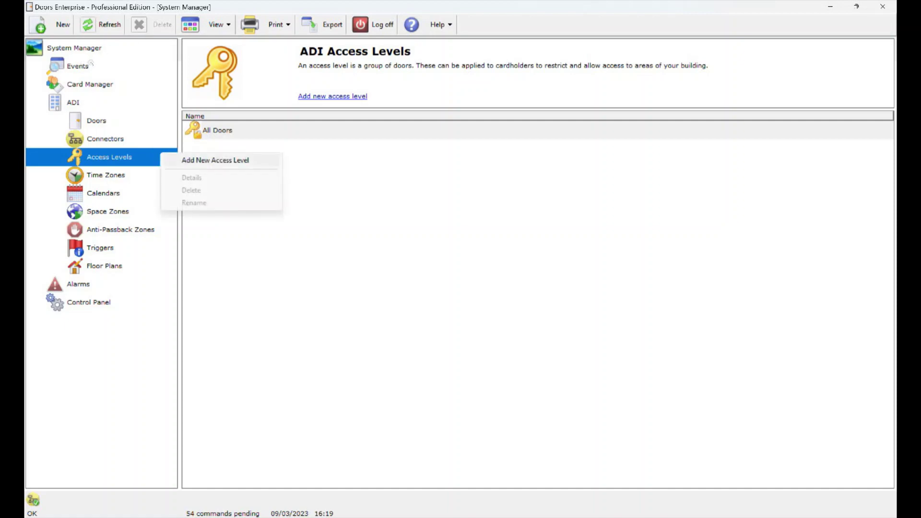
{"action": "left_click", "coordinate": [215, 160]}
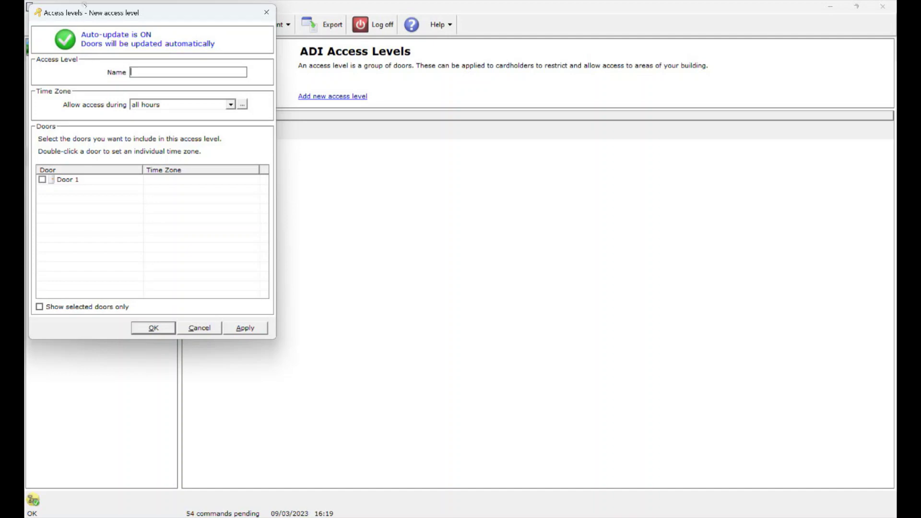
{"action": "left_click_drag", "start_coordinate": [84, 5], "coordinate": [149, 14]}
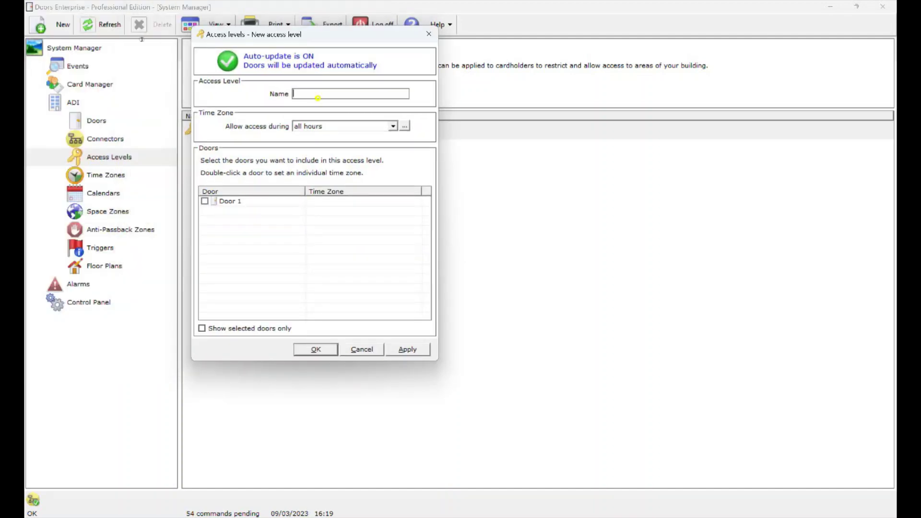
{"action": "type", "text": "Staff"}
{"action": "key", "text": "Tab"}
{"action": "key", "text": "alt+Down"}
{"action": "key", "text": "Down"}
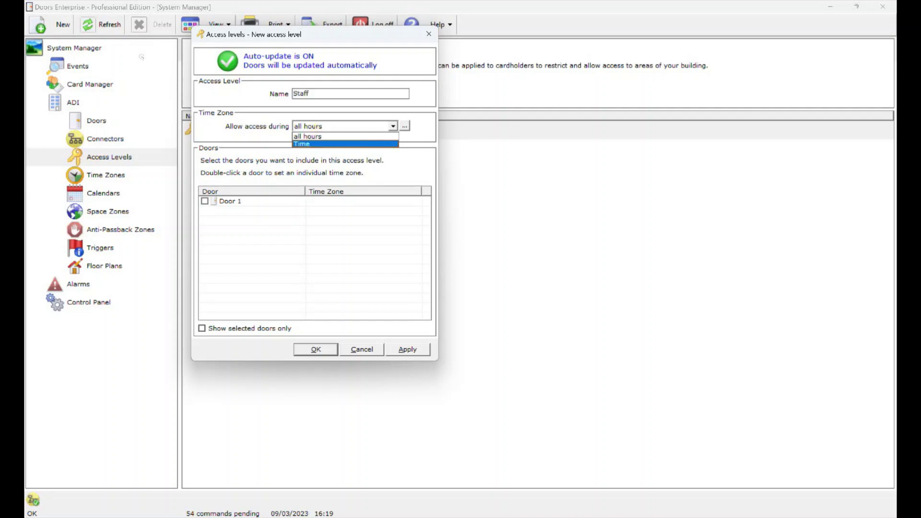
{"action": "key", "text": "Return"}
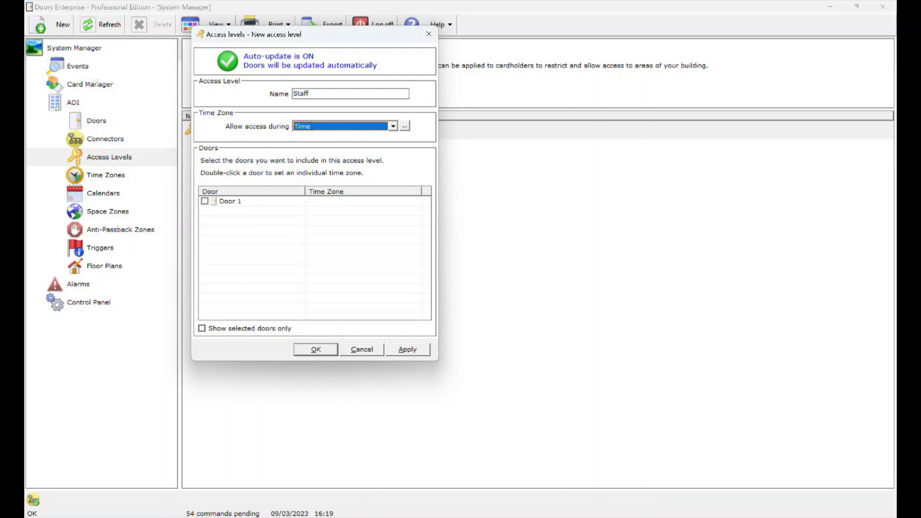
{"action": "key", "text": "Tab"}
{"action": "key", "text": "Tab"}
{"action": "key", "text": "space"}
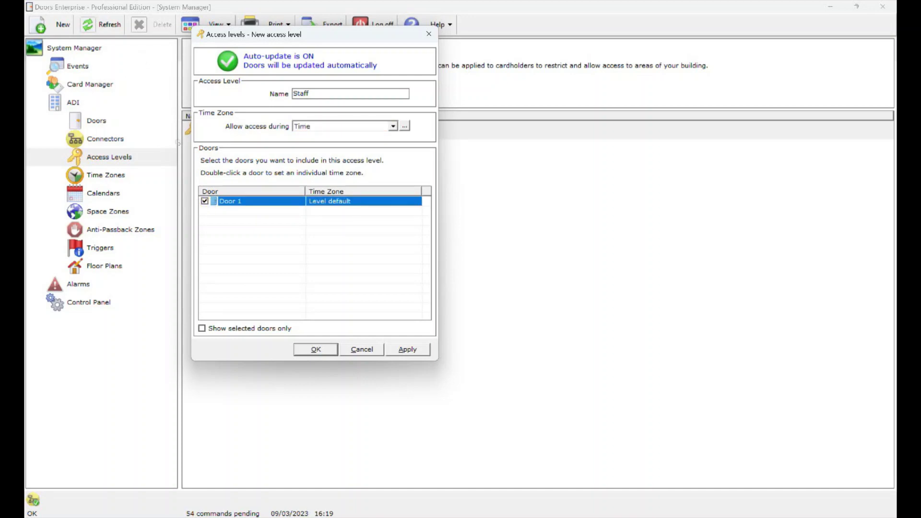
{"action": "key", "text": "Return"}
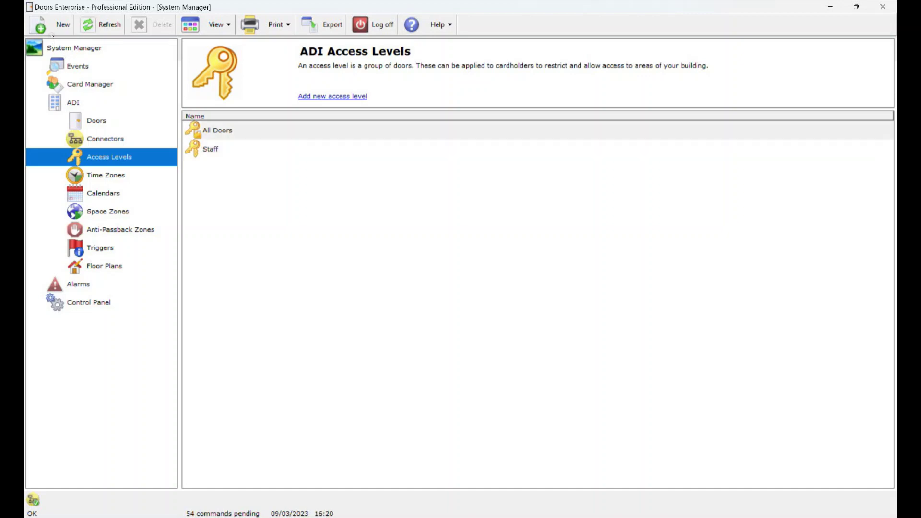
{"action": "left_click", "coordinate": [90, 84]}
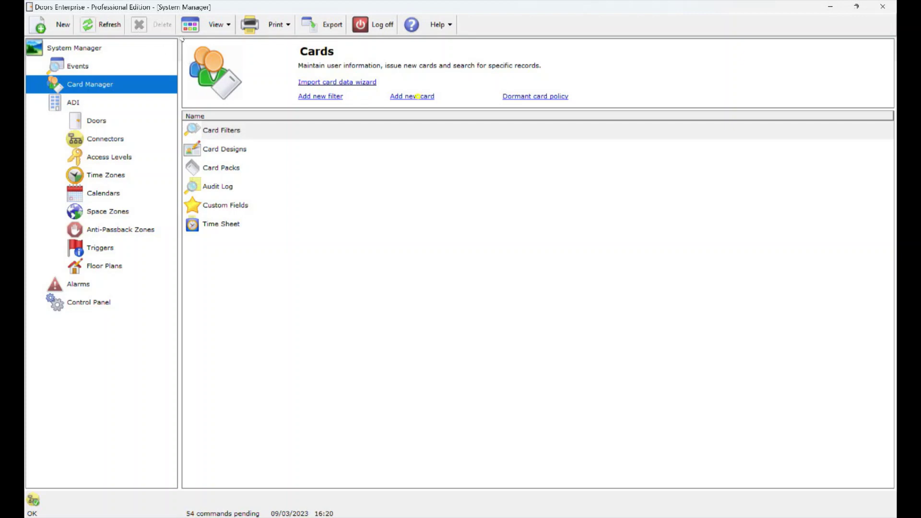
{"action": "left_click", "coordinate": [418, 96]}
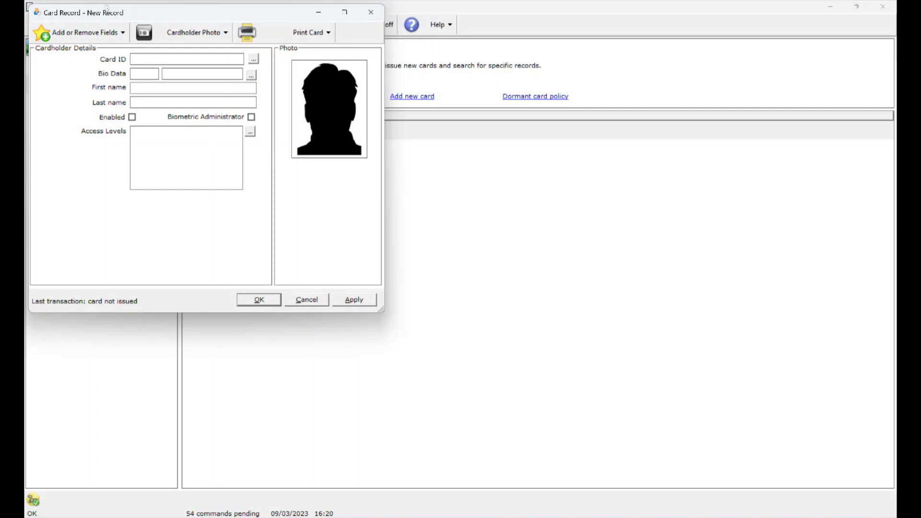
{"action": "left_click_drag", "start_coordinate": [101, 7], "coordinate": [308, 47]}
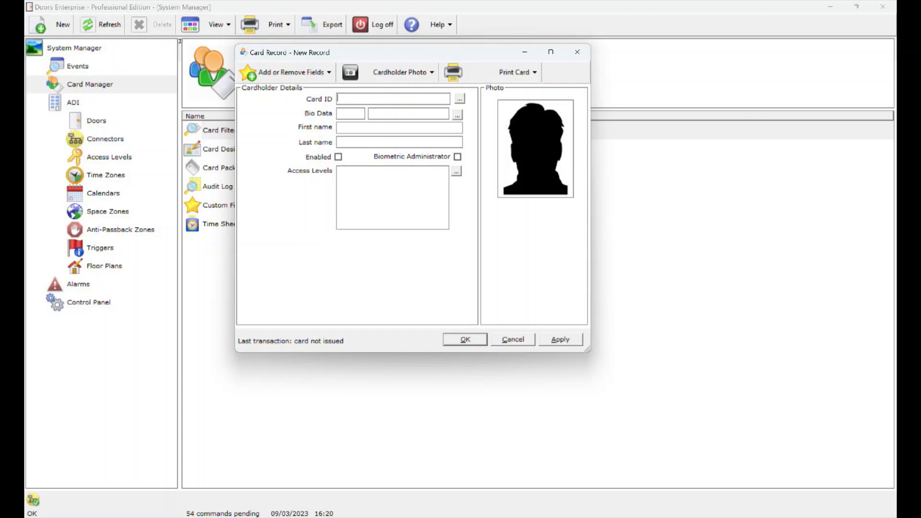
{"action": "key", "text": "Tab"}
{"action": "key", "text": "Return"}
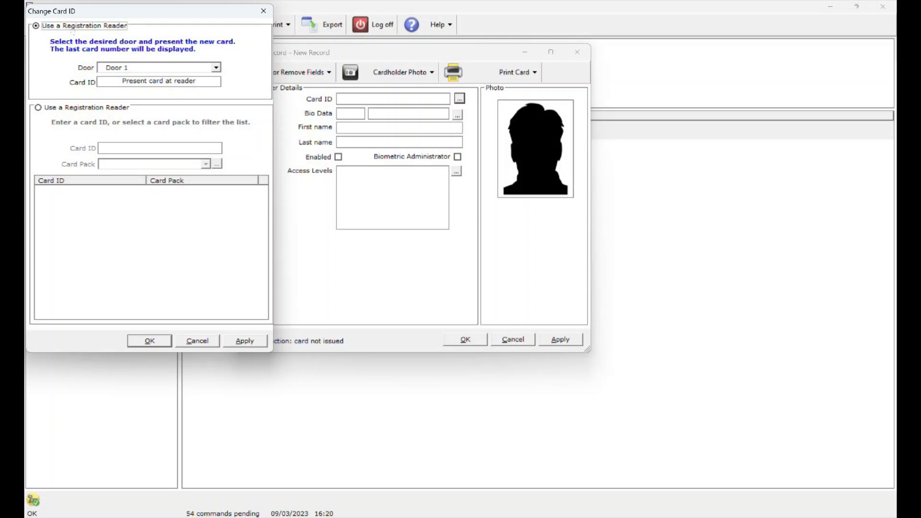
{"action": "key", "text": "Tab"}
{"action": "key", "text": "alt+Down"}
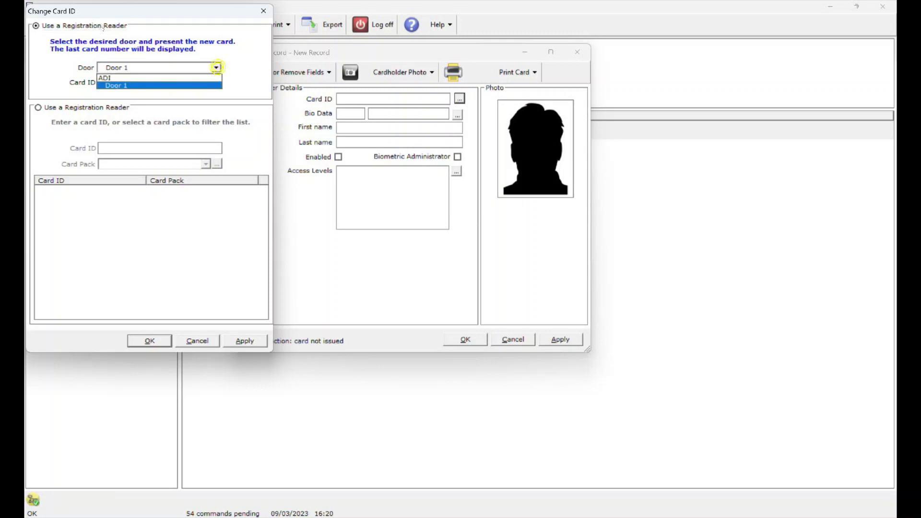
{"action": "key", "text": "Return"}
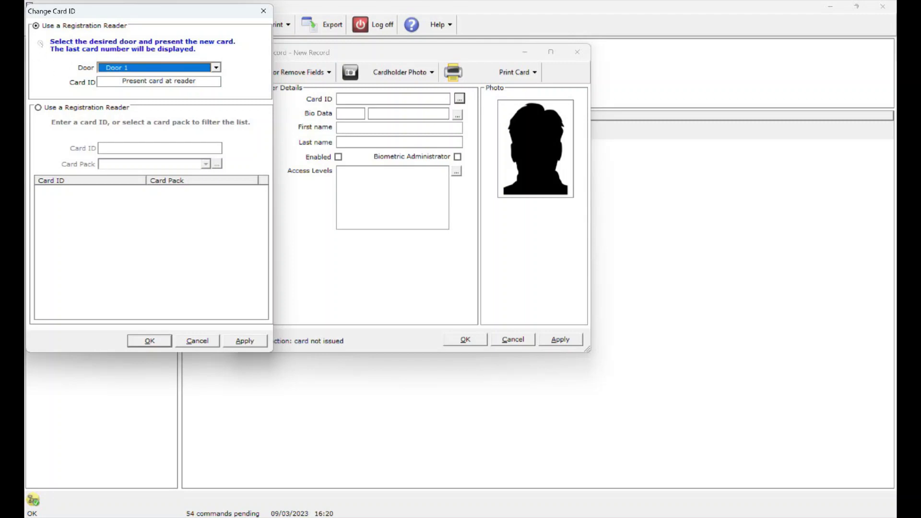
{"action": "key", "text": "Escape"}
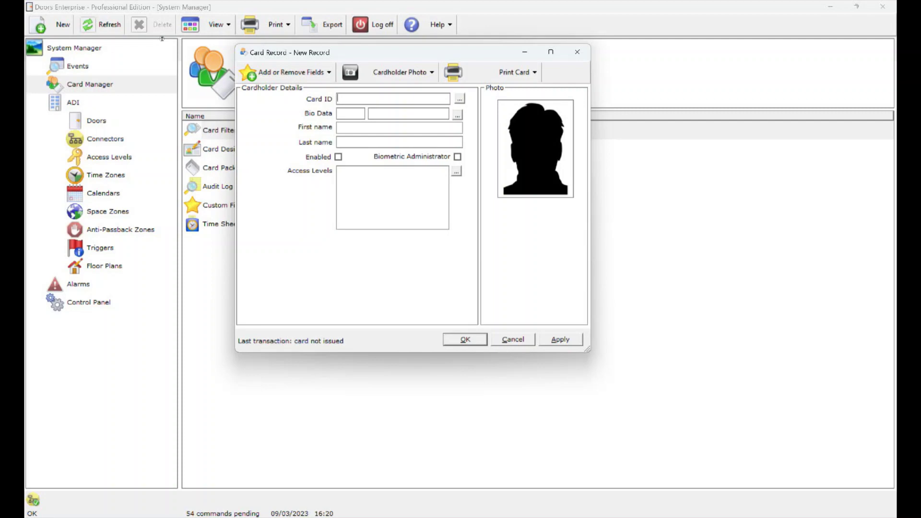
Enter the new card's card number and the cardholder's first and last name.
{"action": "key", "text": "Tab"}
{"action": "type", "text": "ADI"}
{"action": "left_click", "coordinate": [355, 141]}
{"action": "type", "text": "Global"}
Enable the card, assign it the Staff access level, and apply the record.
{"action": "key", "text": "Tab"}
{"action": "key", "text": "space"}
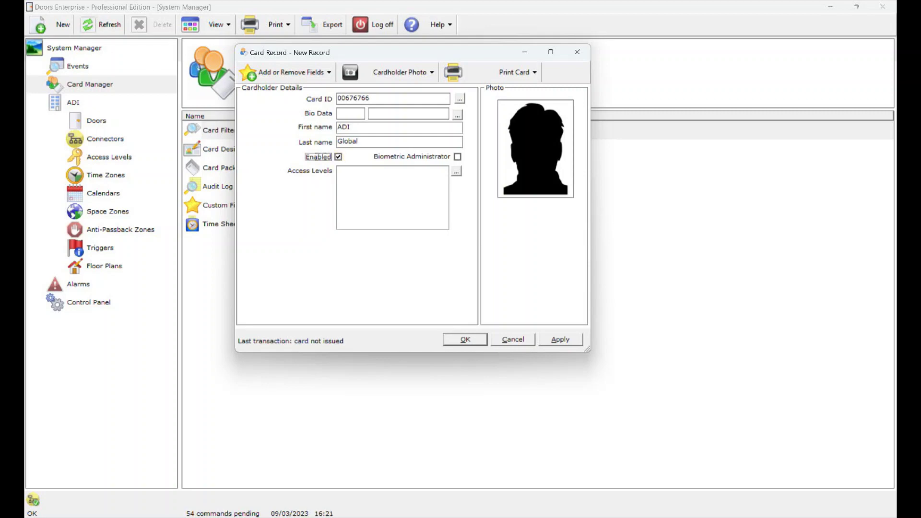
{"action": "key", "text": "Tab"}
{"action": "key", "text": "Tab"}
{"action": "key", "text": "space"}
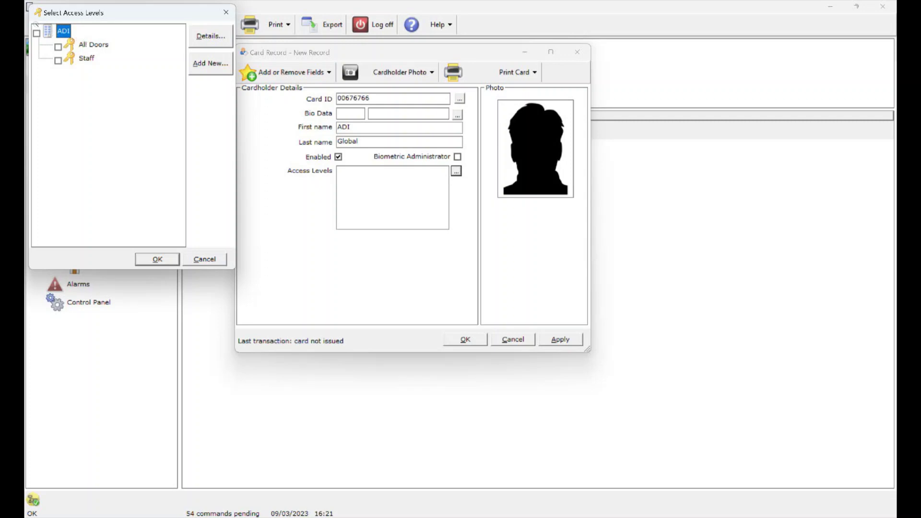
{"action": "key", "text": "Down"}
{"action": "key", "text": "Down"}
{"action": "key", "text": "space"}
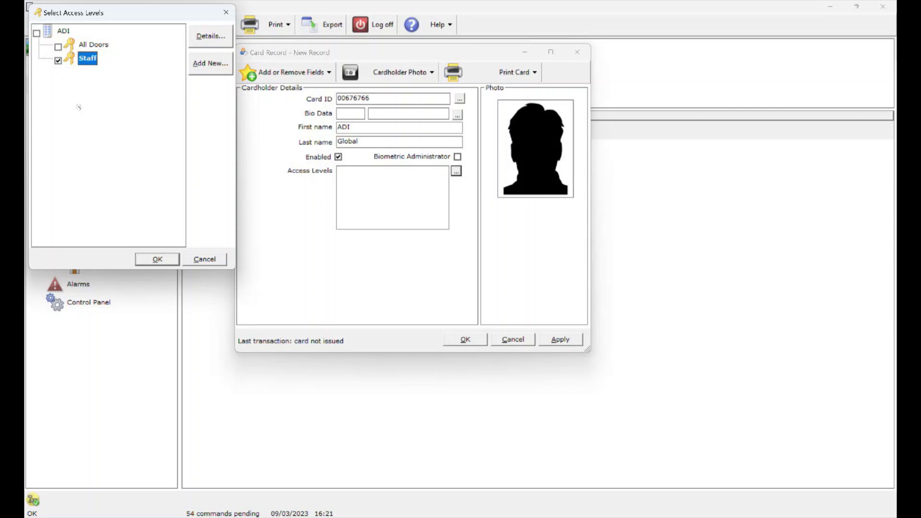
{"action": "key", "text": "Return"}
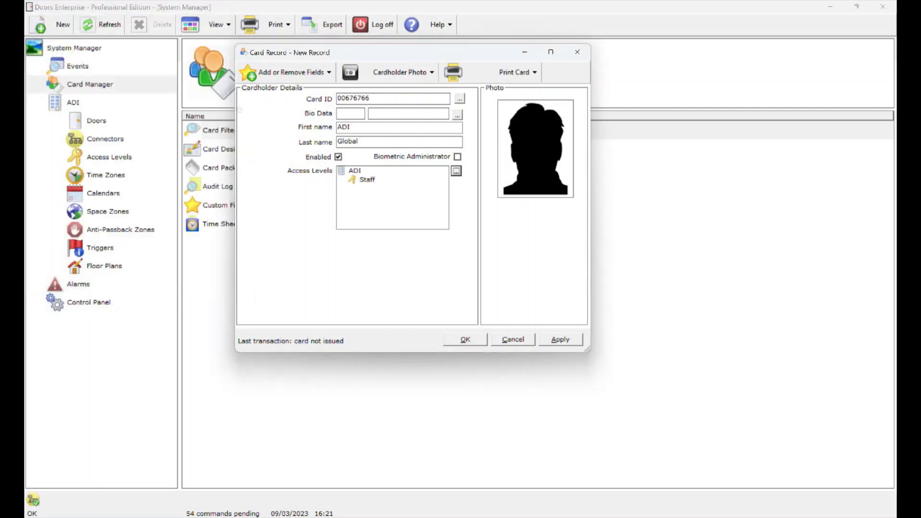
{"action": "key", "text": "alt+a"}
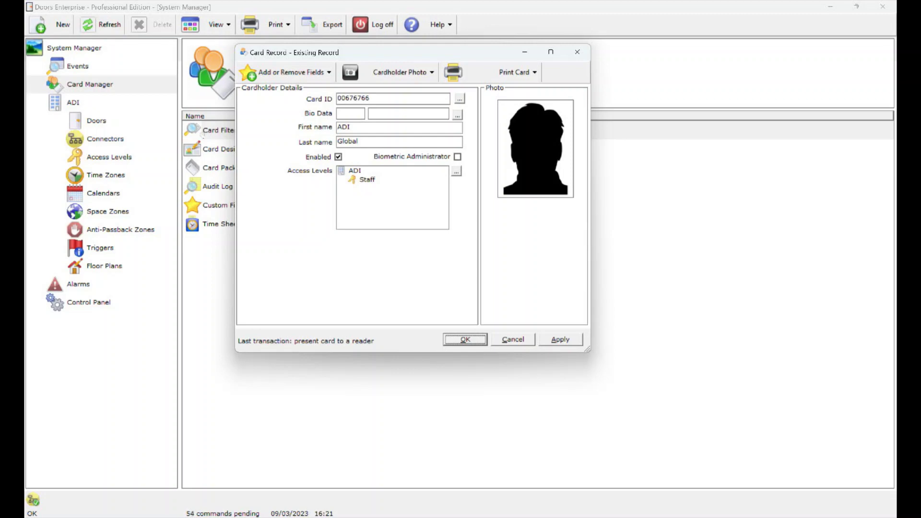
Close the saved cardholder record with OK.
{"action": "key", "text": "Return"}
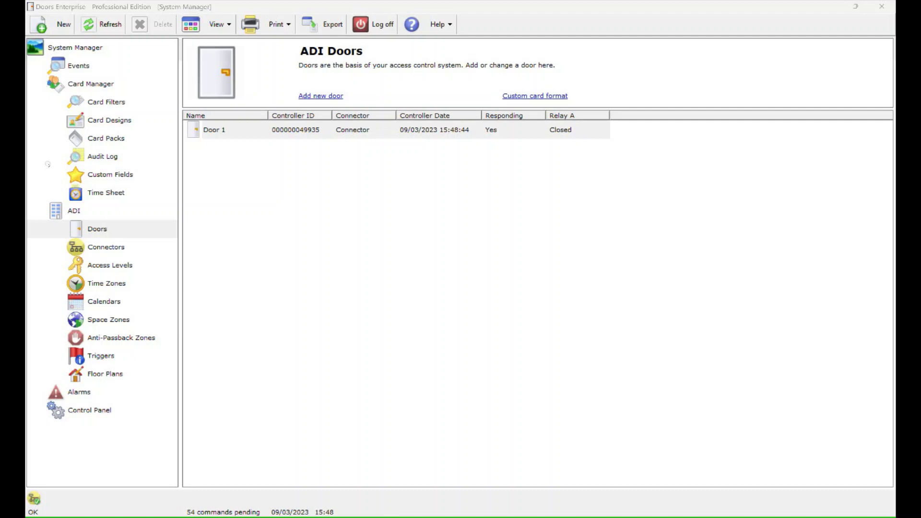
Start the Update Hardware wizard from the Control Panel and select the ADI site.
{"action": "key", "text": "End"}
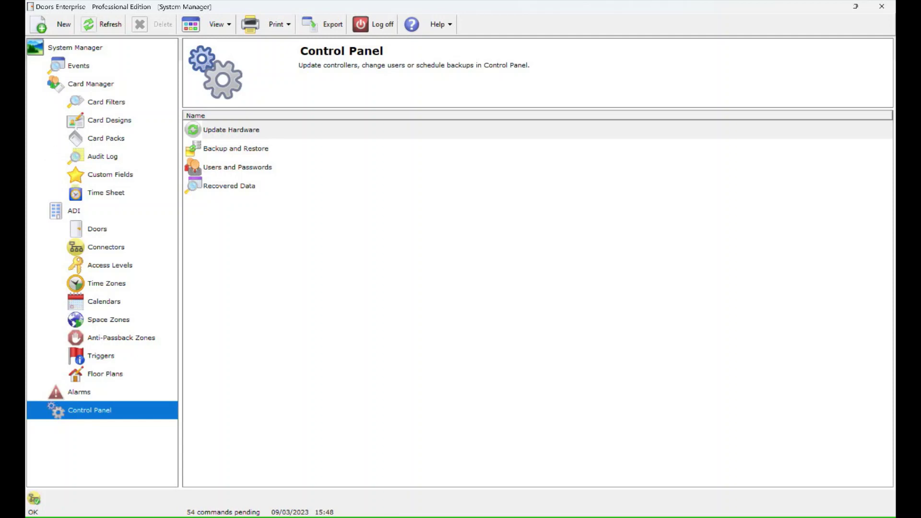
{"action": "key", "text": "Tab"}
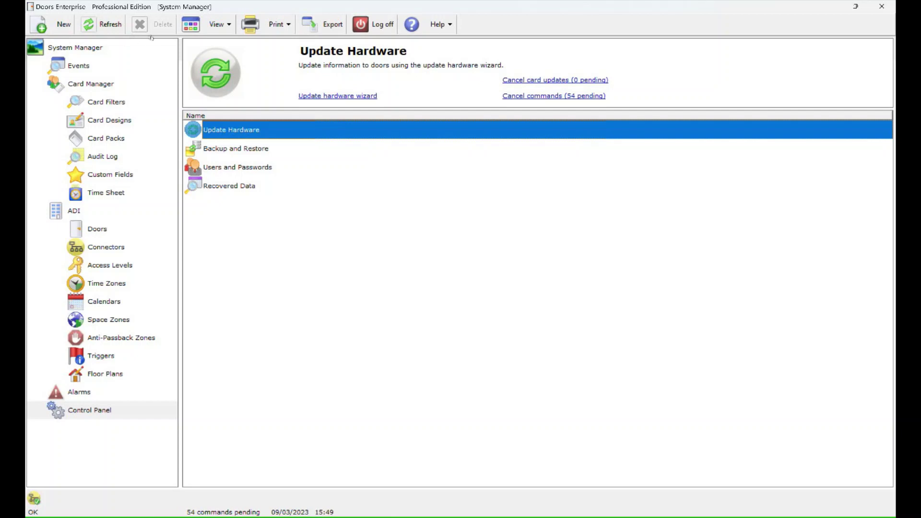
{"action": "left_click", "coordinate": [349, 96]}
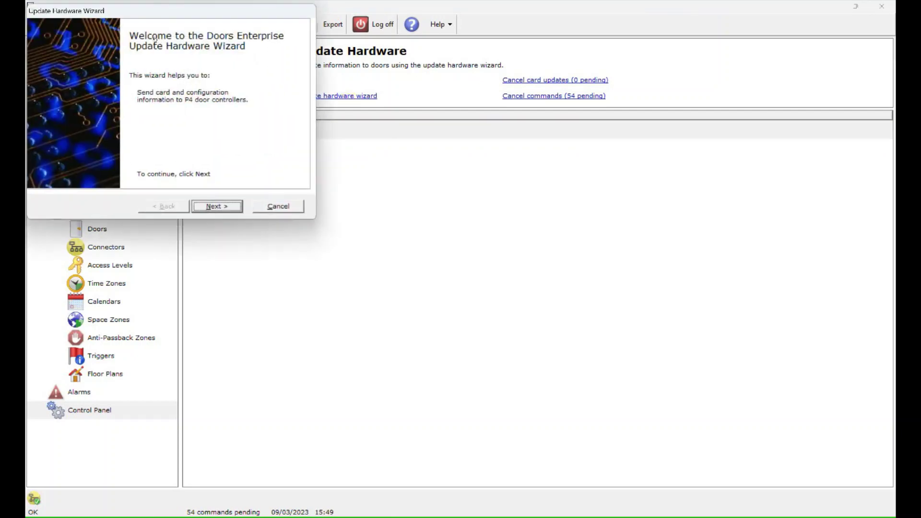
{"action": "left_click", "coordinate": [214, 201]}
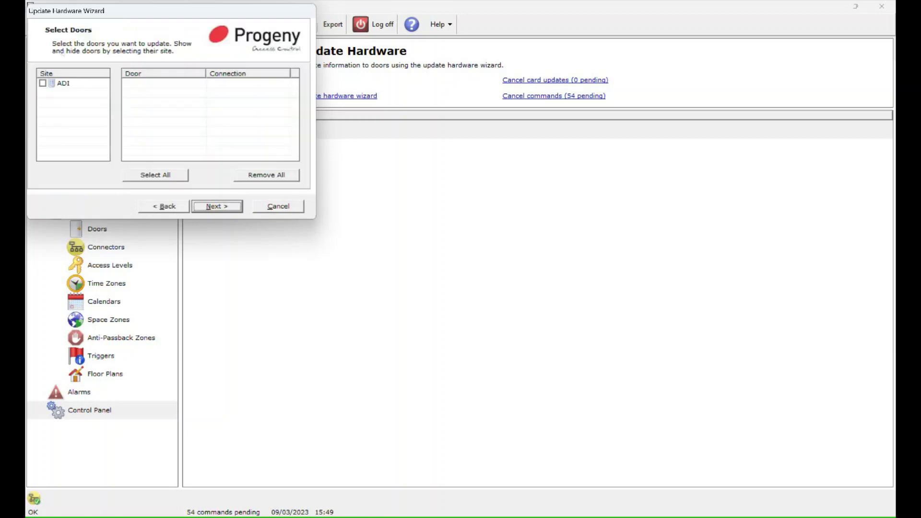
{"action": "left_click", "coordinate": [43, 83]}
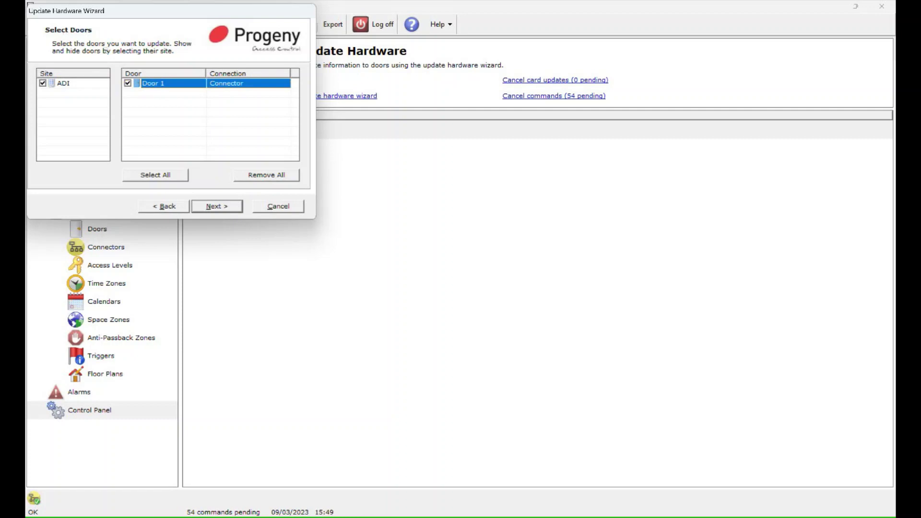
{"action": "left_click", "coordinate": [215, 207]}
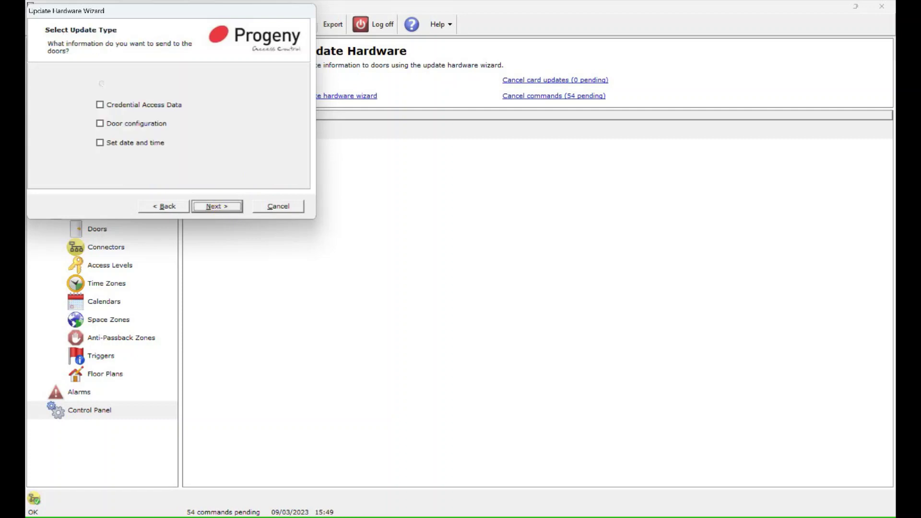
Send credential access data, door configuration and date and time, then finish the wizard.
{"action": "left_click", "coordinate": [99, 104]}
{"action": "left_click", "coordinate": [136, 123]}
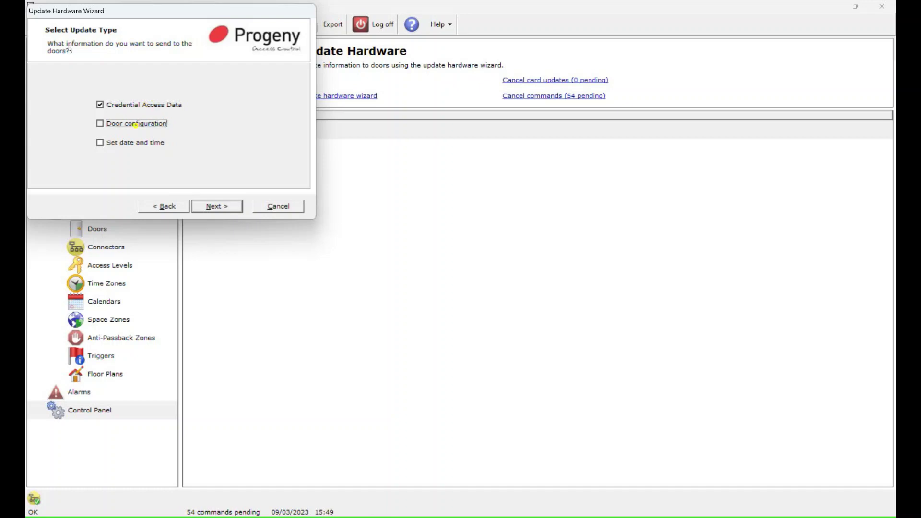
{"action": "left_click", "coordinate": [132, 143]}
{"action": "key", "text": "Return"}
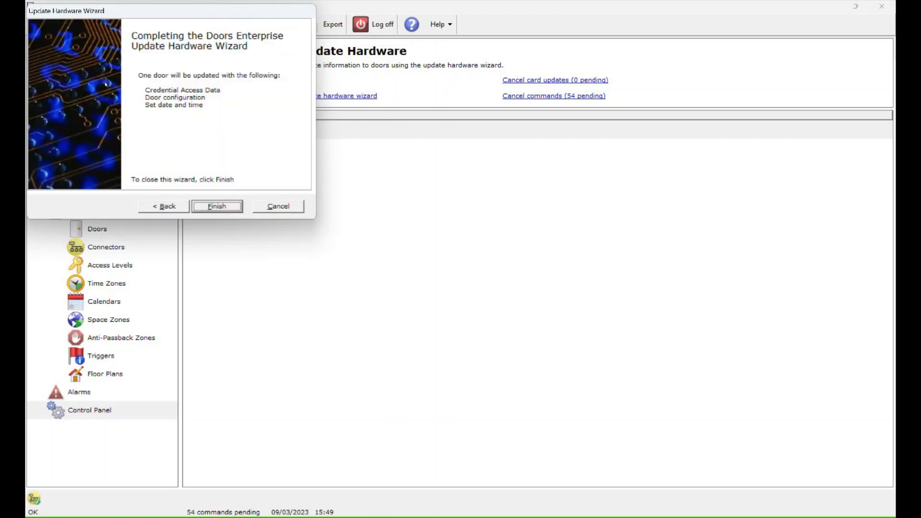
{"action": "left_click", "coordinate": [224, 206]}
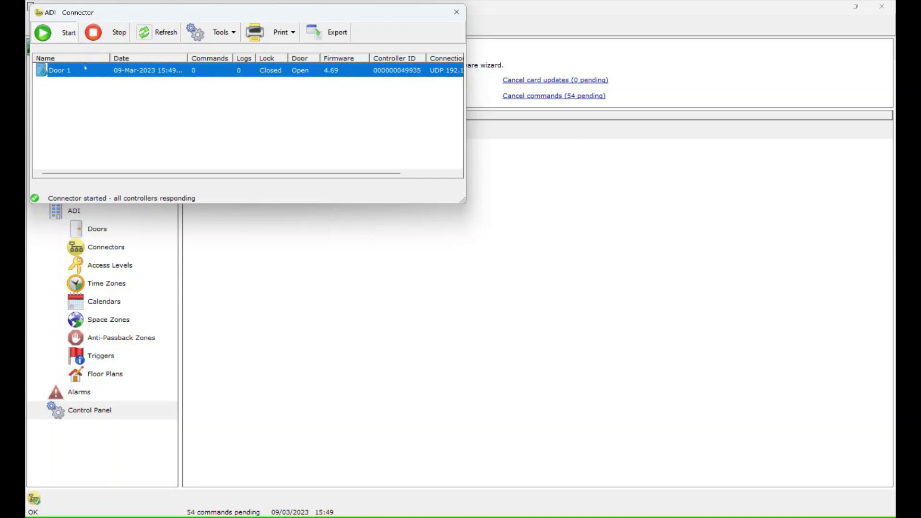
Scroll across Door 1's status columns in the ADI Connector window, then close it.
{"action": "left_click_drag", "start_coordinate": [175, 172], "coordinate": [228, 173]}
{"action": "left_click", "coordinate": [456, 12]}
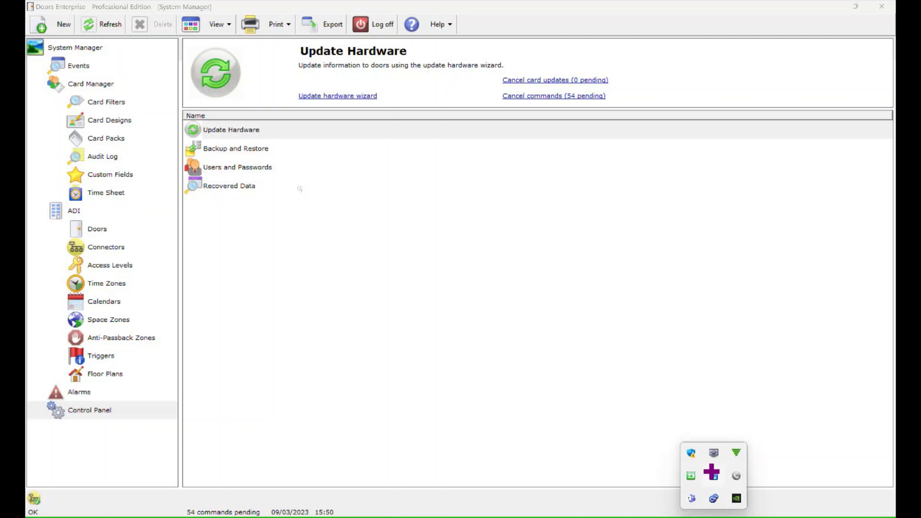
View the Doors Enterprise Server properties from the tray icon, then dismiss them.
{"action": "right_click", "coordinate": [714, 475]}
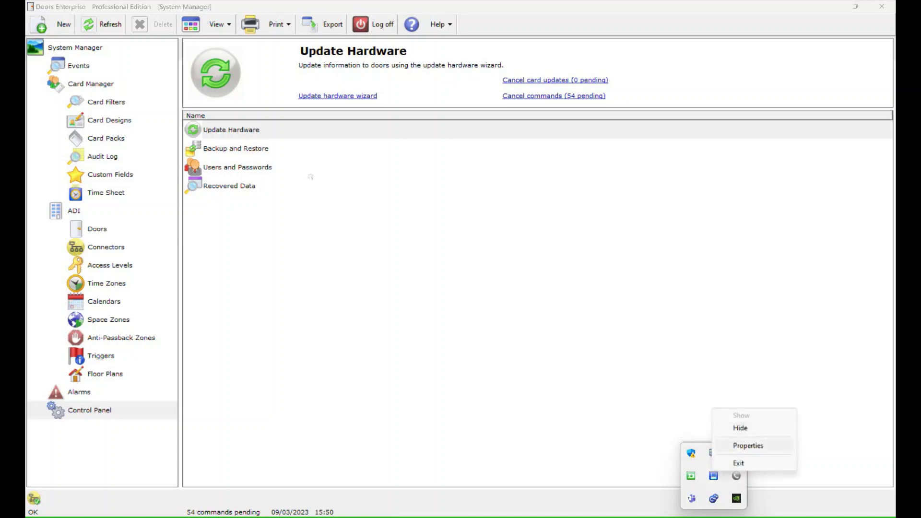
{"action": "left_click", "coordinate": [748, 445]}
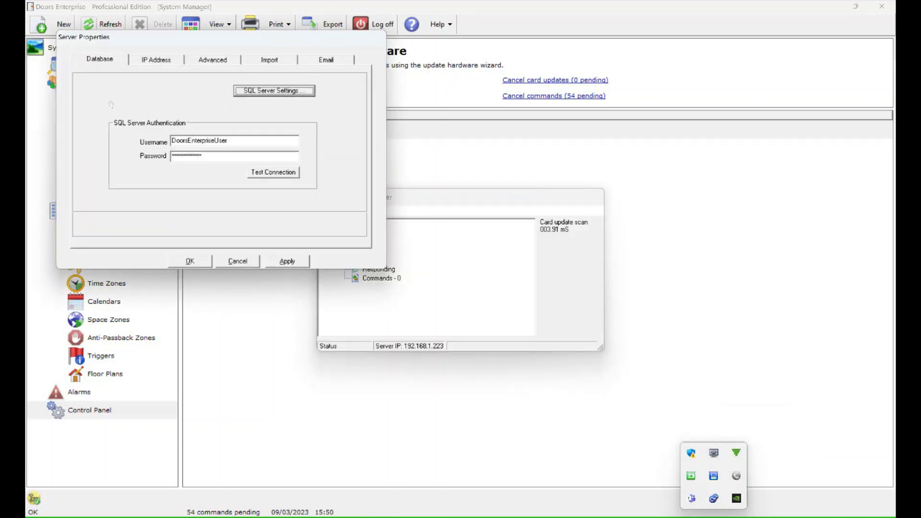
{"action": "key", "text": "Escape"}
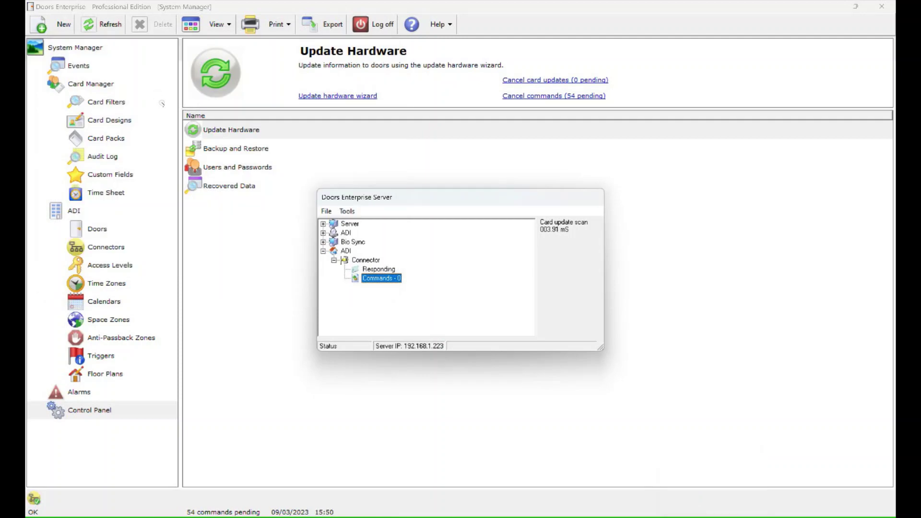
Start the ADI Connector from the server tree's Commands entry context menu.
{"action": "key", "text": "Left"}
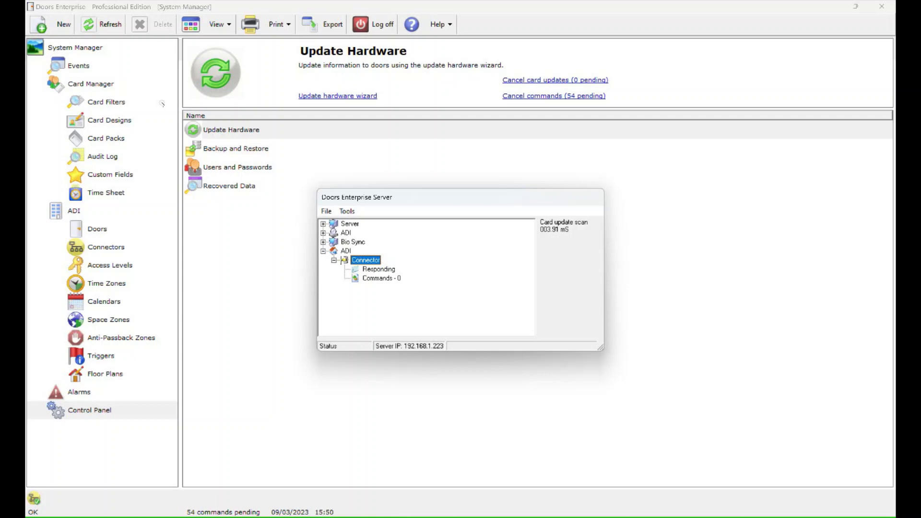
{"action": "key", "text": "shift+F10"}
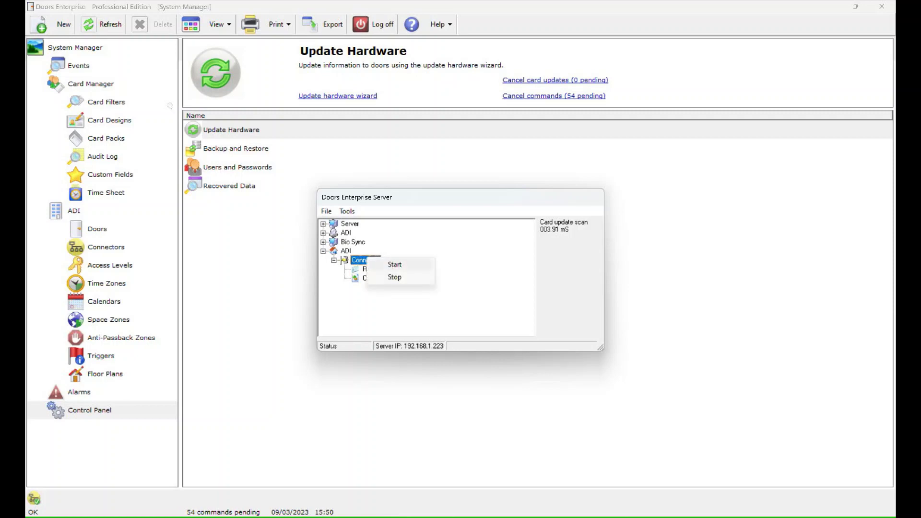
{"action": "key", "text": "Escape"}
{"action": "key", "text": "Down"}
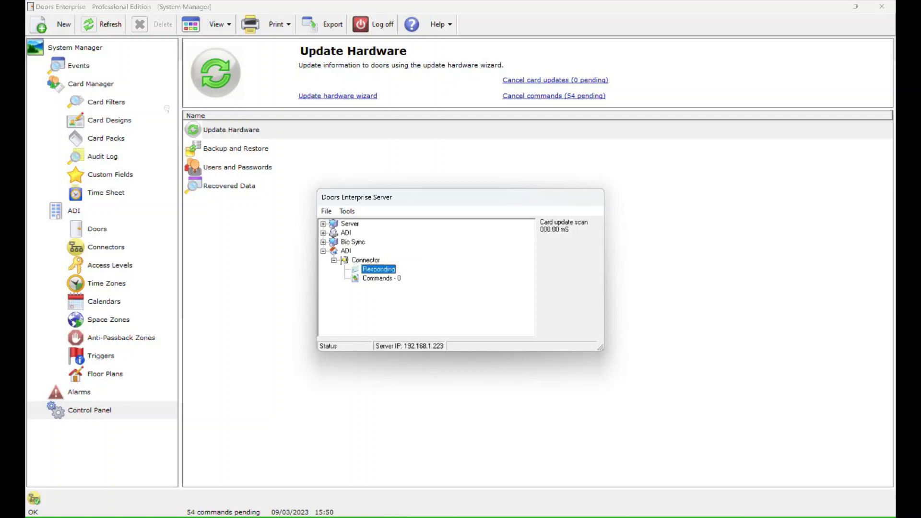
{"action": "key", "text": "shift+F10"}
{"action": "key", "text": "Escape"}
{"action": "key", "text": "Down"}
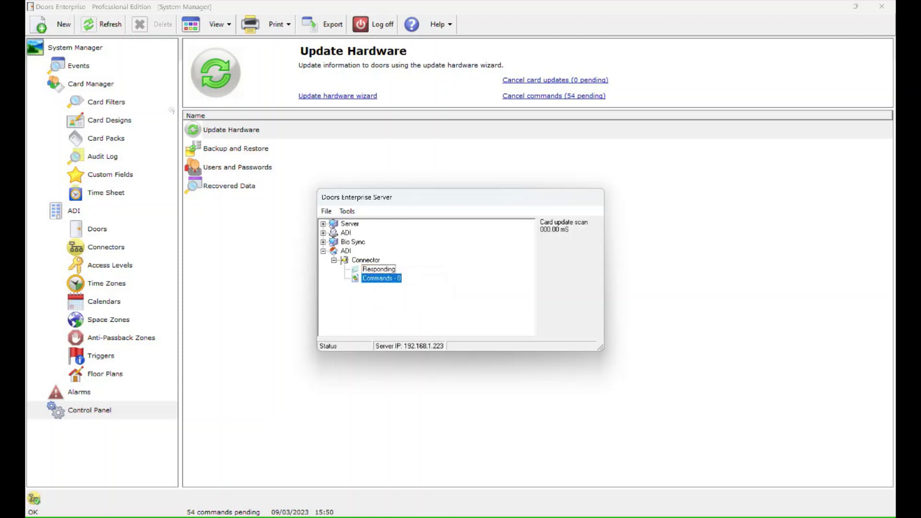
{"action": "key", "text": "shift+F10"}
{"action": "key", "text": "Down"}
{"action": "key", "text": "Return"}
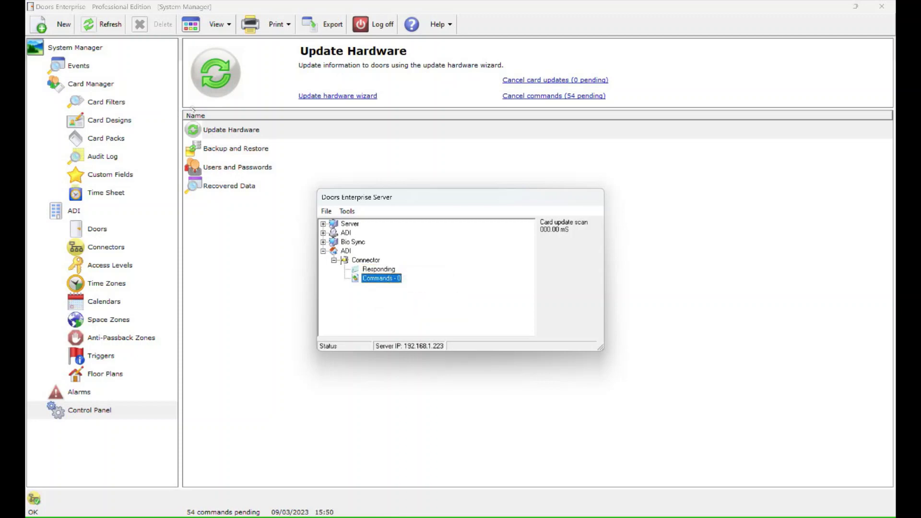